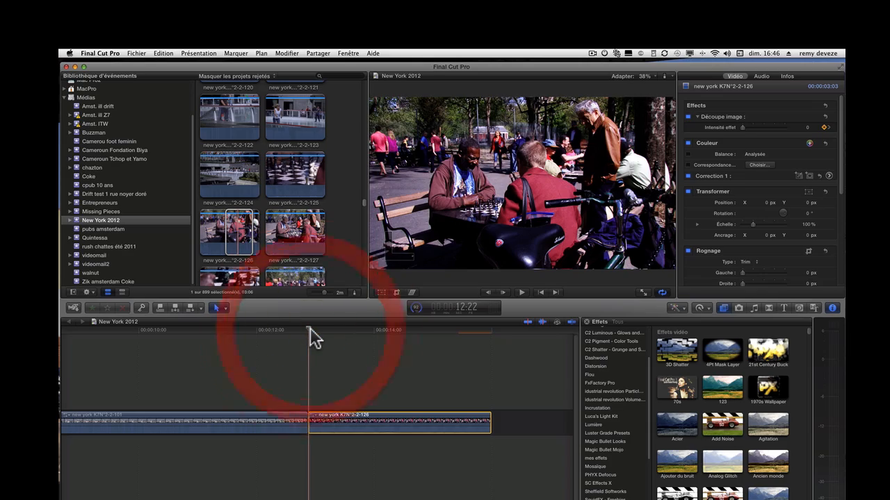
# Play back the New York 2012 clip to preview the Découpe image effect and examine its Intensité effet parameter
pyautogui.press('space')
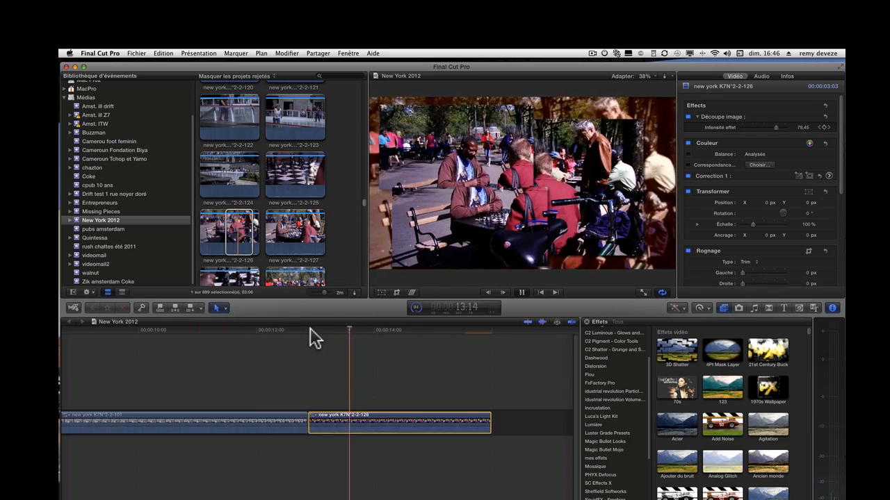
pyautogui.press('space')
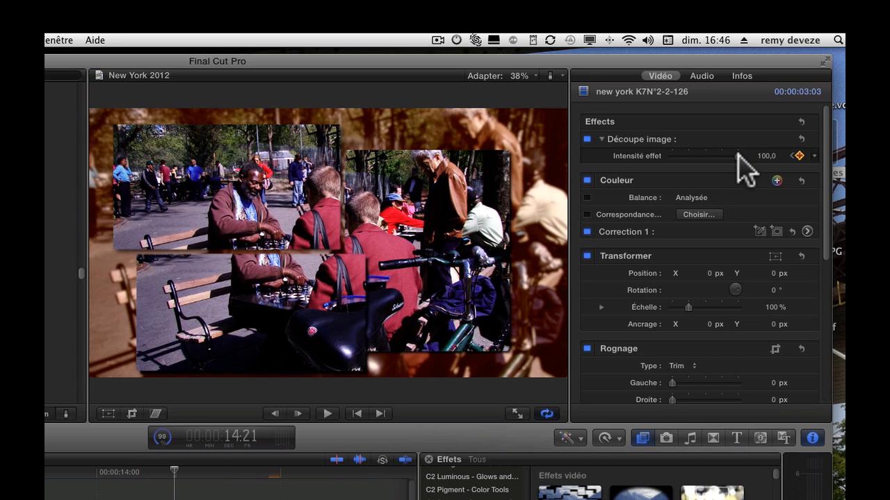
pyautogui.moveTo(739, 156)
pyautogui.mouseDown()
pyautogui.moveTo(656, 156)
pyautogui.moveTo(800, 157)
pyautogui.moveTo(647, 156)
pyautogui.moveTo(757, 152)
pyautogui.moveTo(750, 166)
pyautogui.mouseUp()
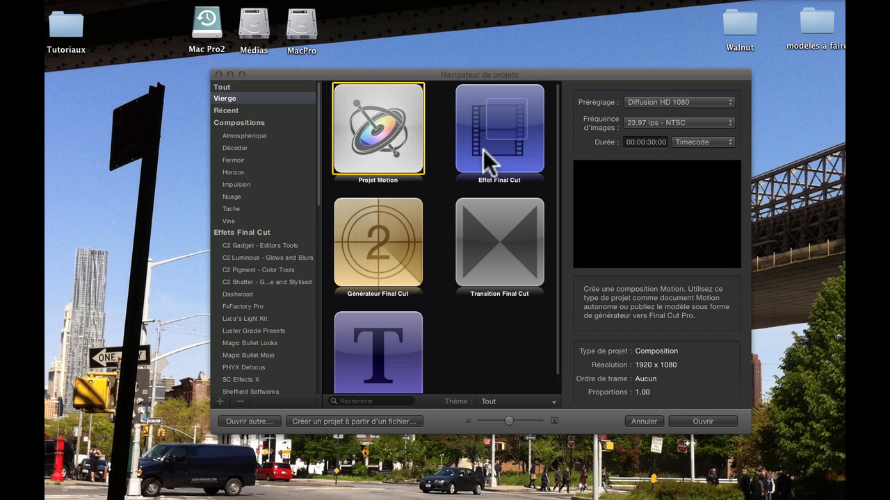
# Switch to Motion and create a Final Cut effect project at 25 ips with a duration of 00:00:10:00
pyautogui.click(730, 123)
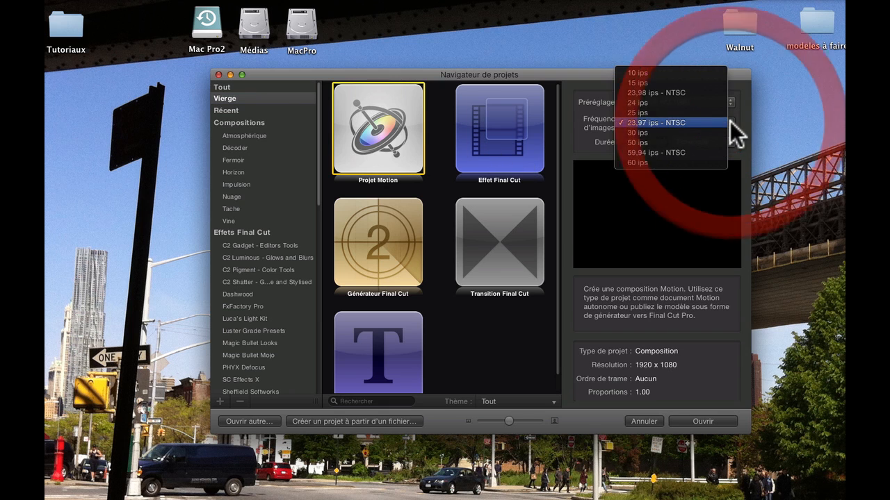
pyautogui.click(688, 114)
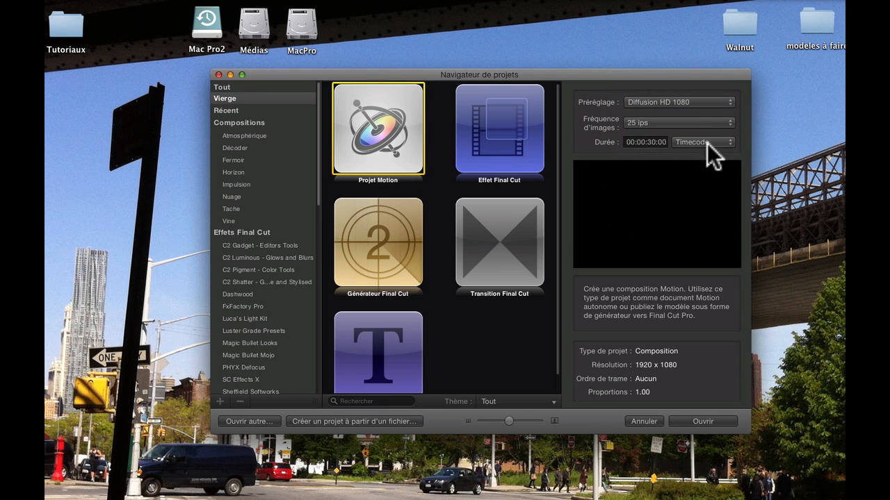
pyautogui.click(654, 142)
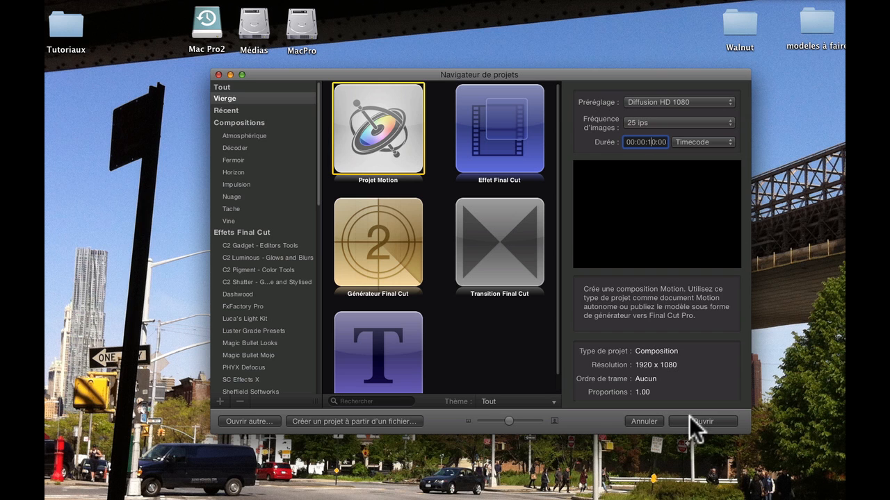
pyautogui.click(491, 136)
pyautogui.click(704, 419)
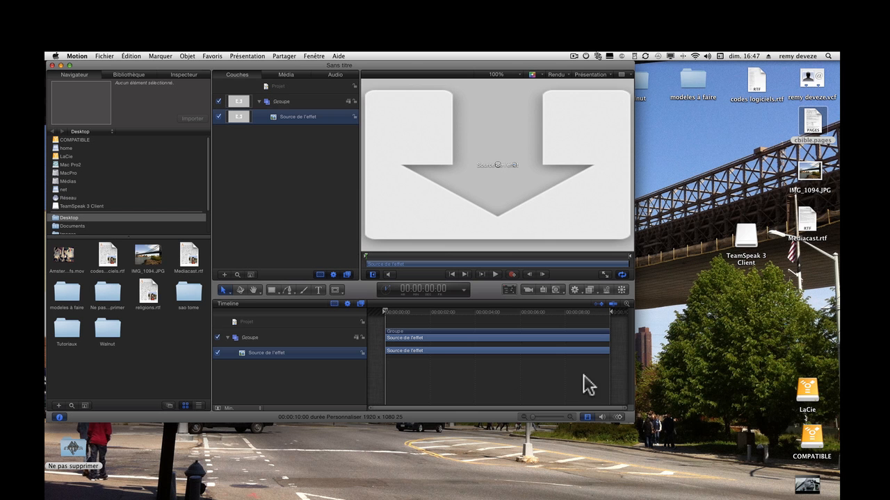
# Place IMG_1094.JPG in the effect source as a reference image, enlarge the project window and fit the canvas to it
pyautogui.moveTo(149, 256); pyautogui.dragTo(507, 156)
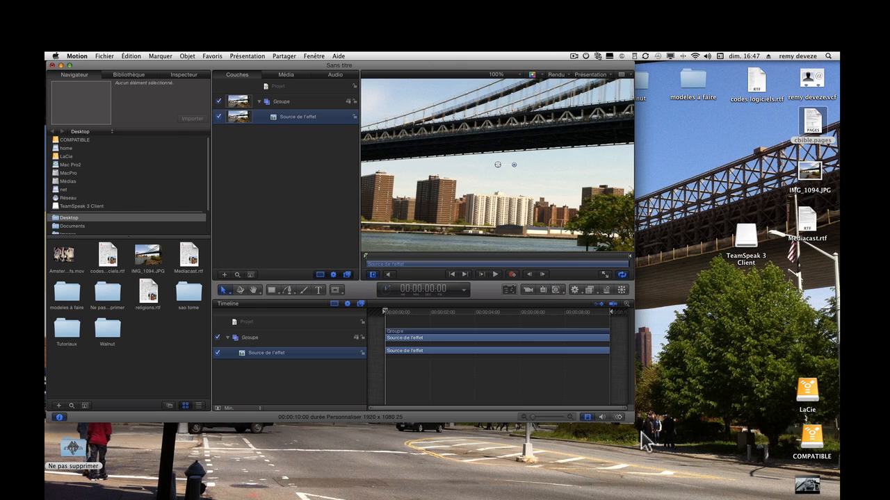
pyautogui.moveTo(634, 419); pyautogui.dragTo(840, 499)
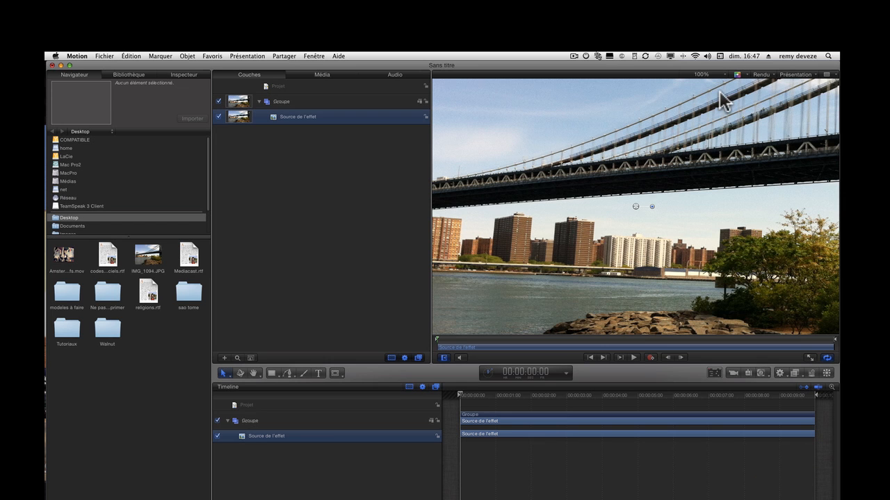
pyautogui.click(725, 72)
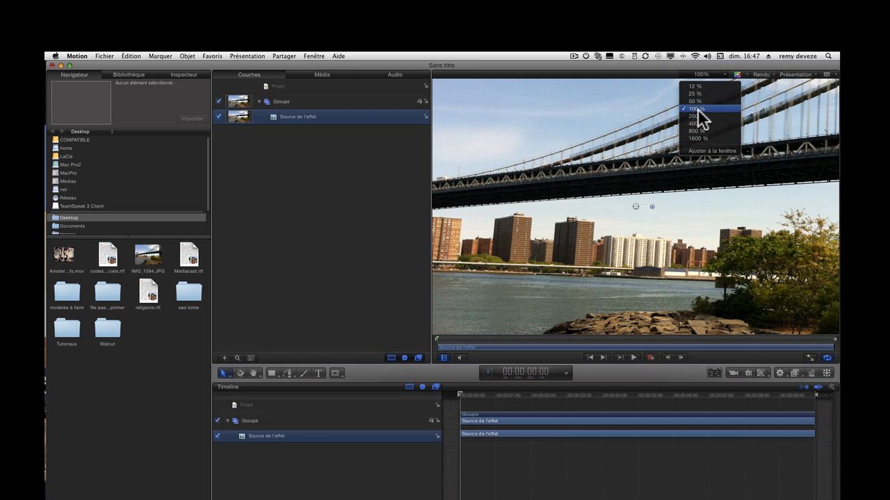
pyautogui.click(694, 150)
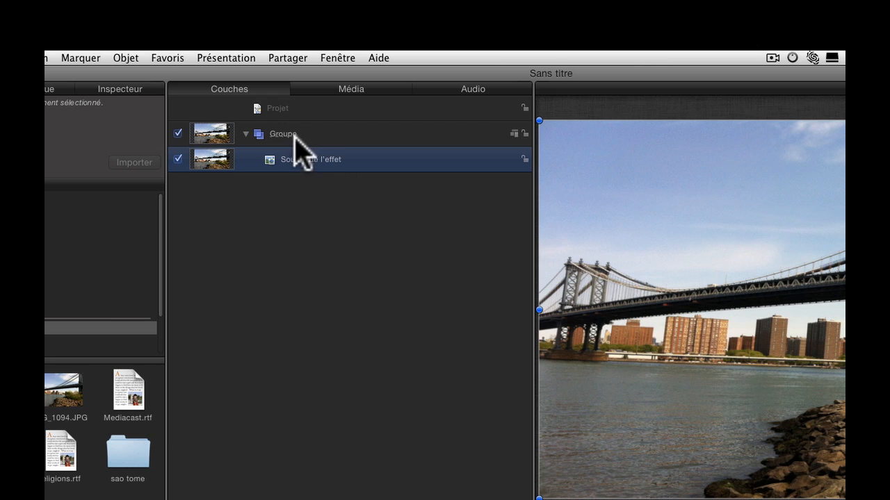
# Rename the group containing the effect source as base
pyautogui.click(283, 101)
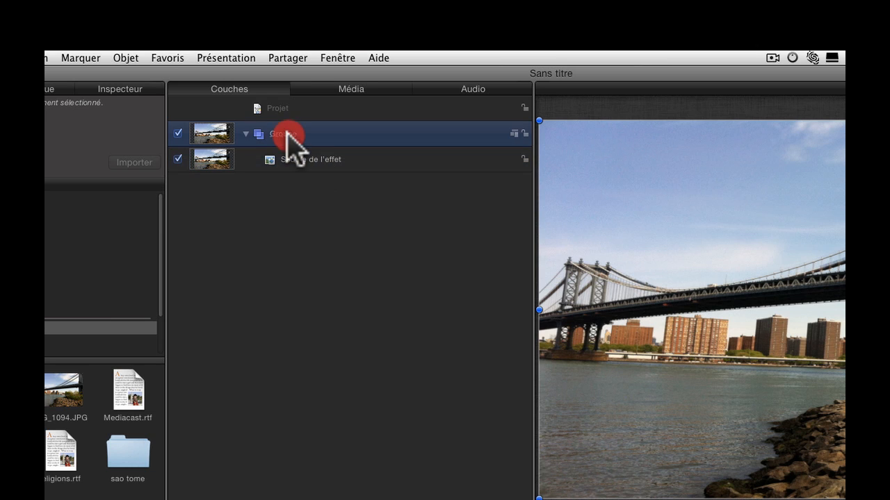
pyautogui.click(287, 134)
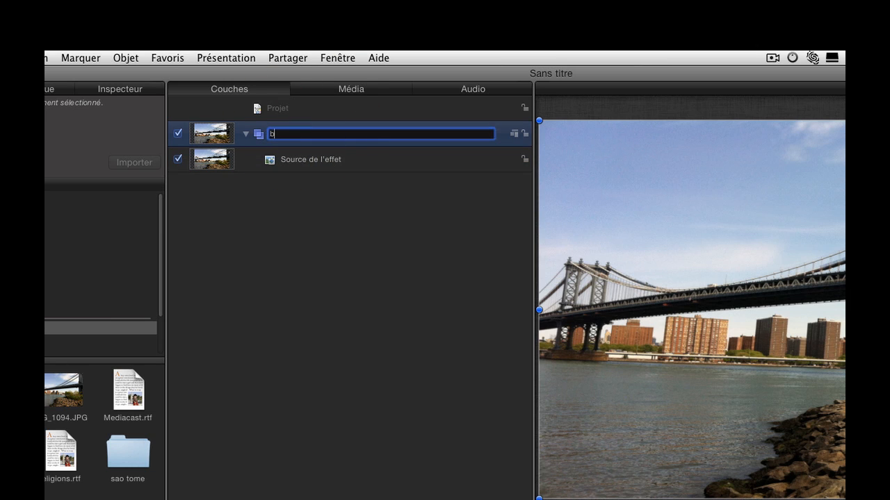
pyautogui.press('Return')
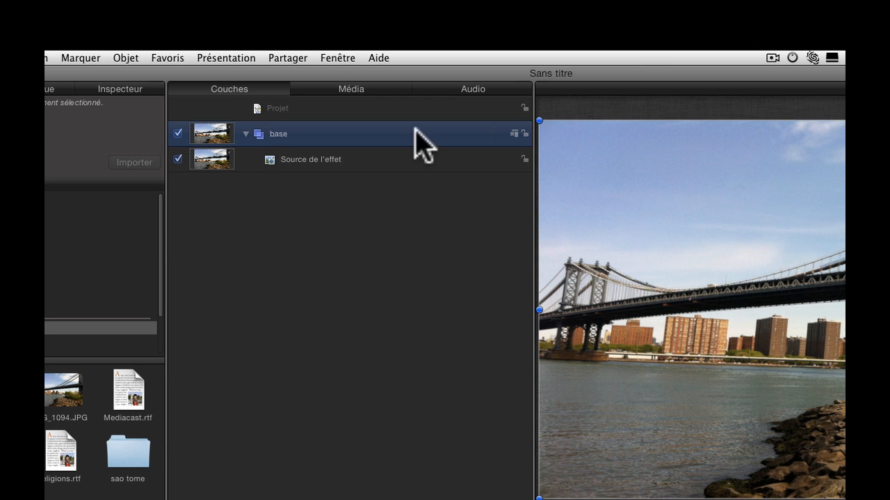
# Clone the Source de l'effet layer and set the clone's blend mode to Inscrustation
pyautogui.rightClick(310, 159)
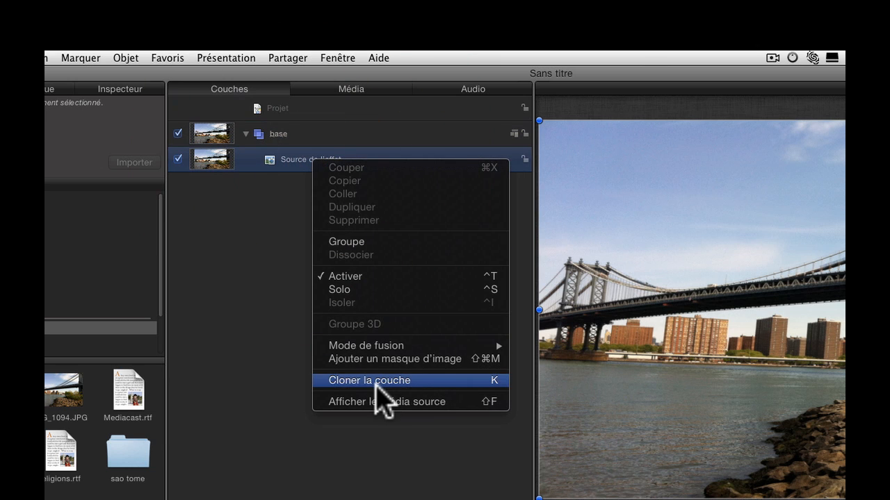
pyautogui.click(373, 380)
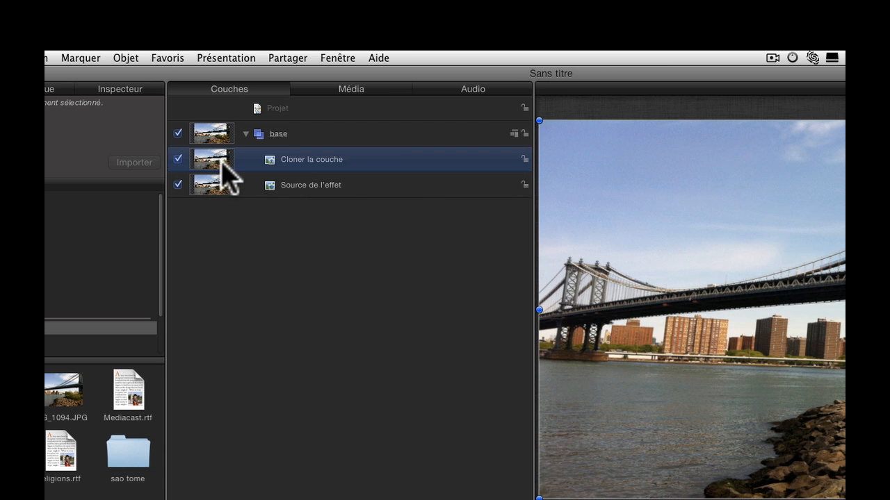
pyautogui.rightClick(292, 159)
pyautogui.moveTo(361, 335)
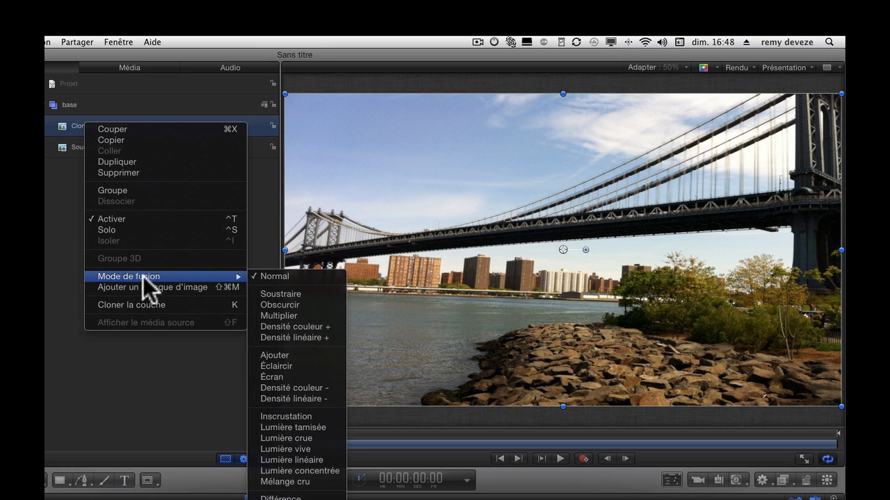
pyautogui.click(286, 416)
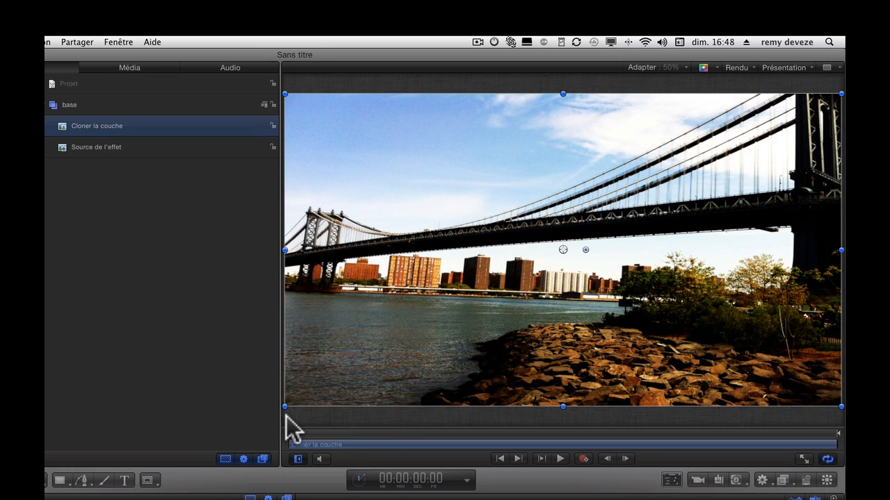
# Change the cloned layer's blend mode to Lumière tamisée
pyautogui.rightClick(105, 126)
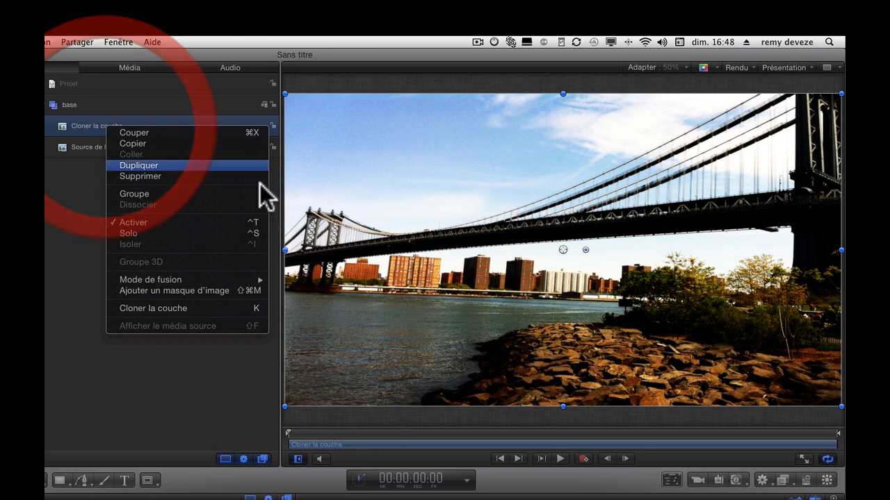
pyautogui.moveTo(220, 278)
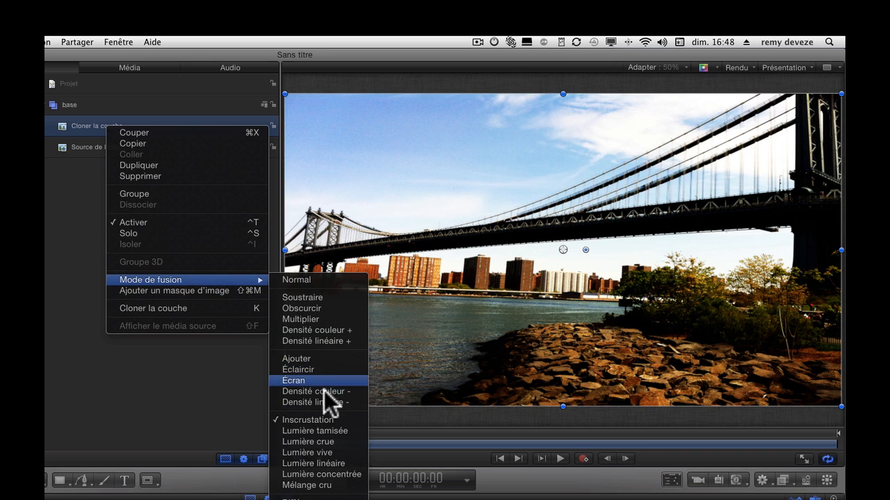
pyautogui.click(331, 427)
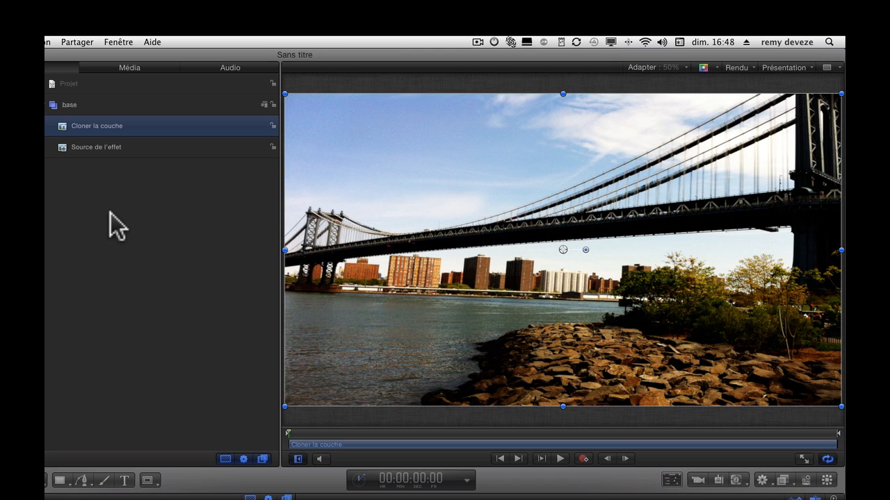
# Reduce the cloned layer's scale to 57 %
pyautogui.click(121, 128)
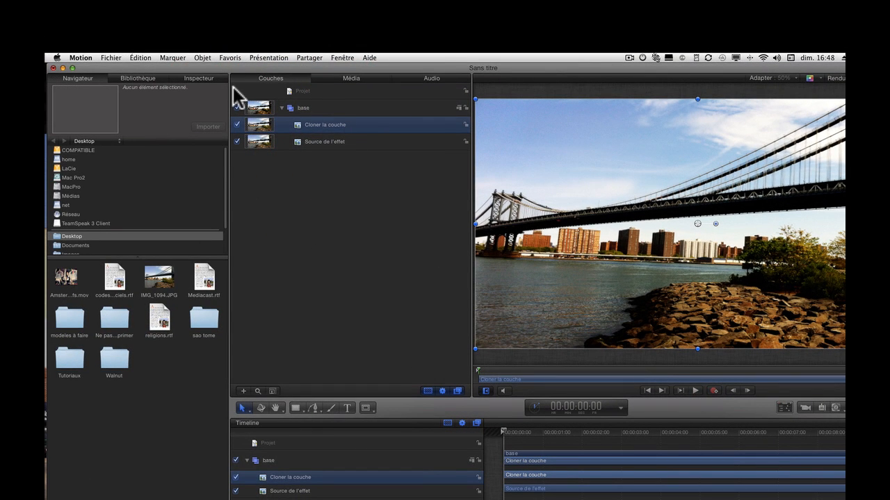
pyautogui.click(207, 79)
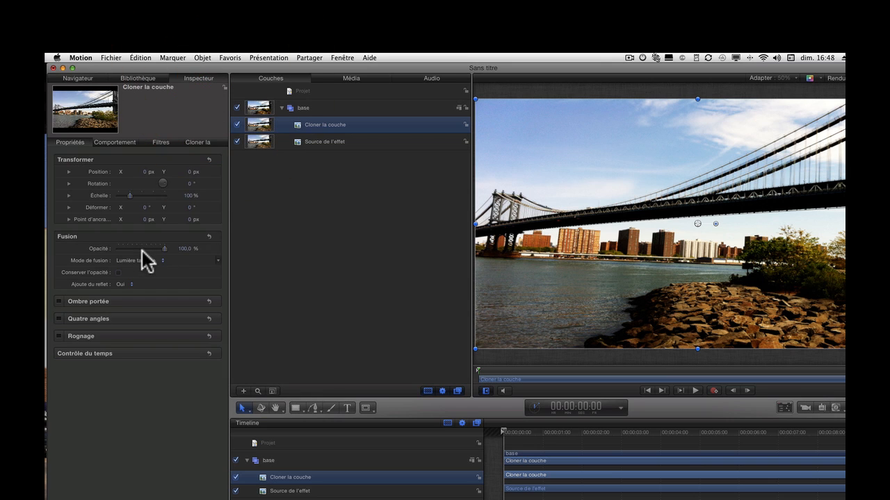
pyautogui.click(130, 197)
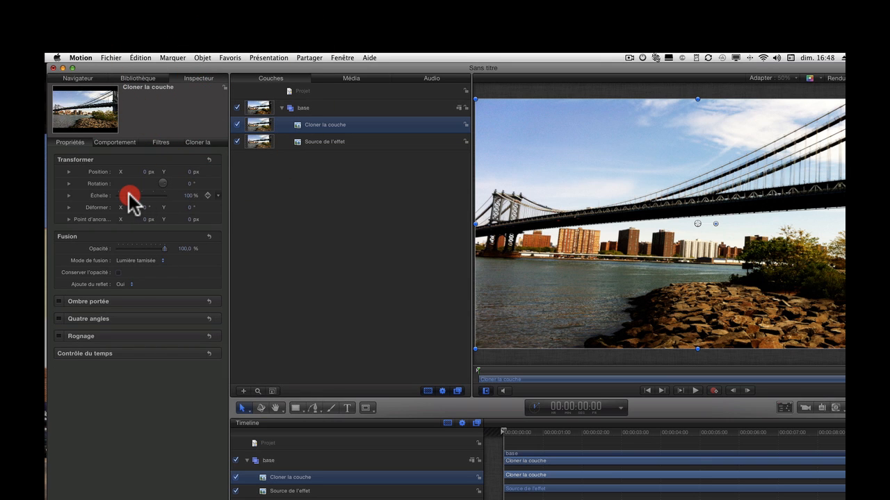
pyautogui.moveTo(129, 196); pyautogui.dragTo(124, 198)
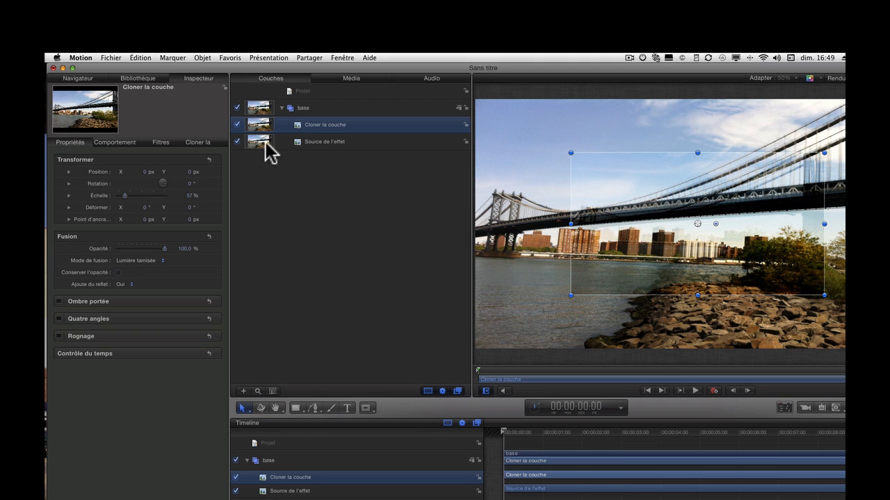
# Toggle the visibility of the Source de l'effet layer to compare, and leave it hidden
pyautogui.click(237, 142)
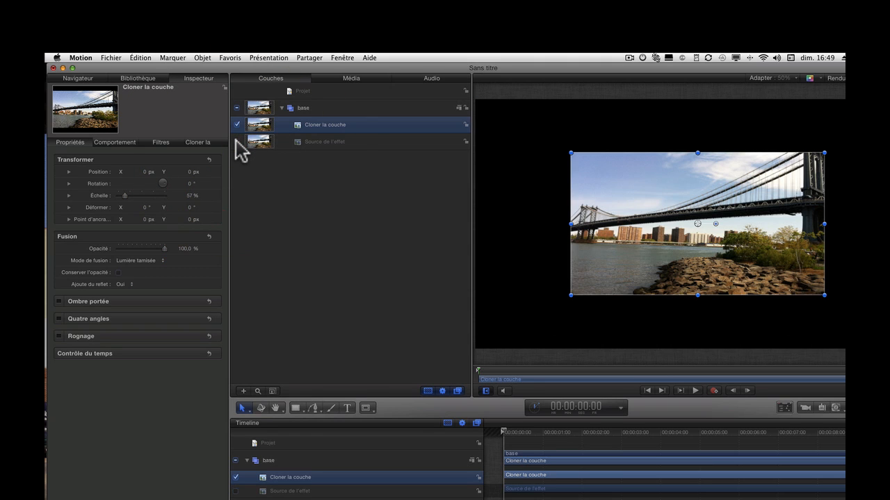
pyautogui.click(237, 142)
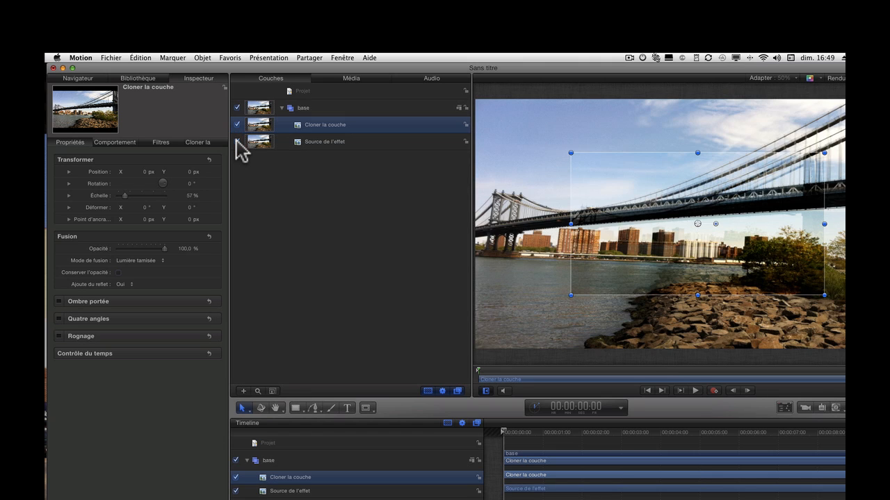
pyautogui.click(236, 142)
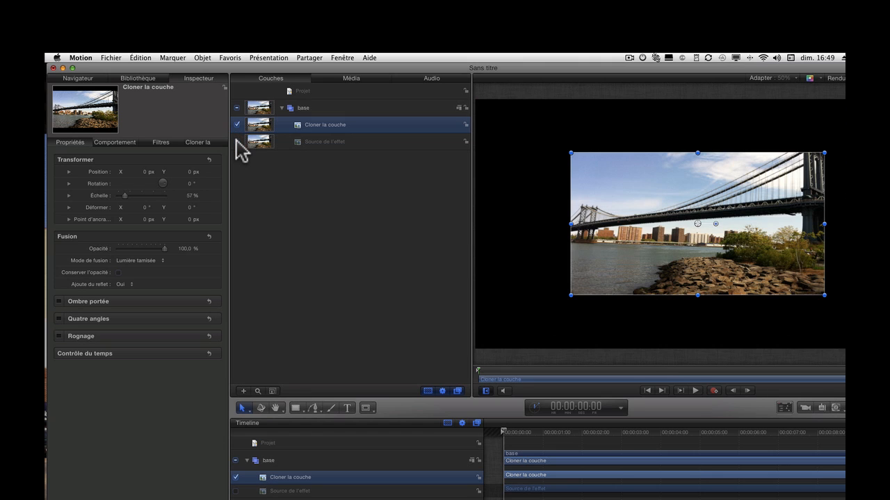
# Duplicate the cloned layer into a new group above base and name that group fond
pyautogui.rightClick(338, 127)
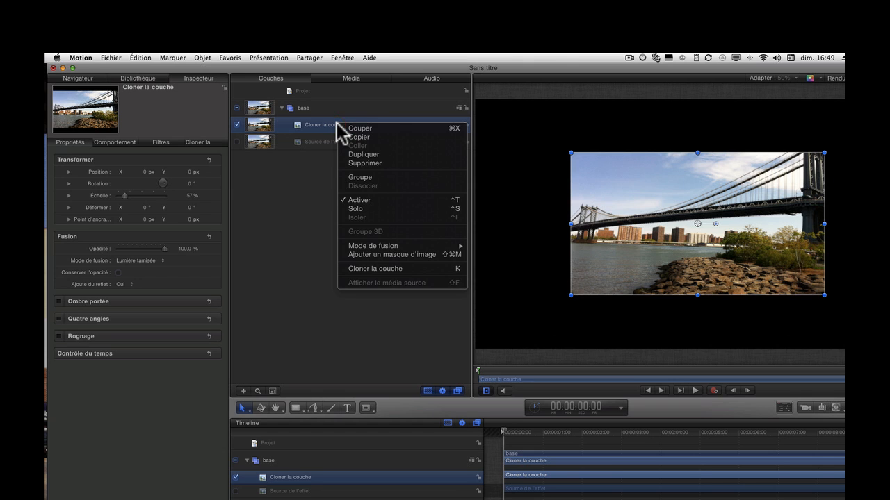
pyautogui.click(369, 154)
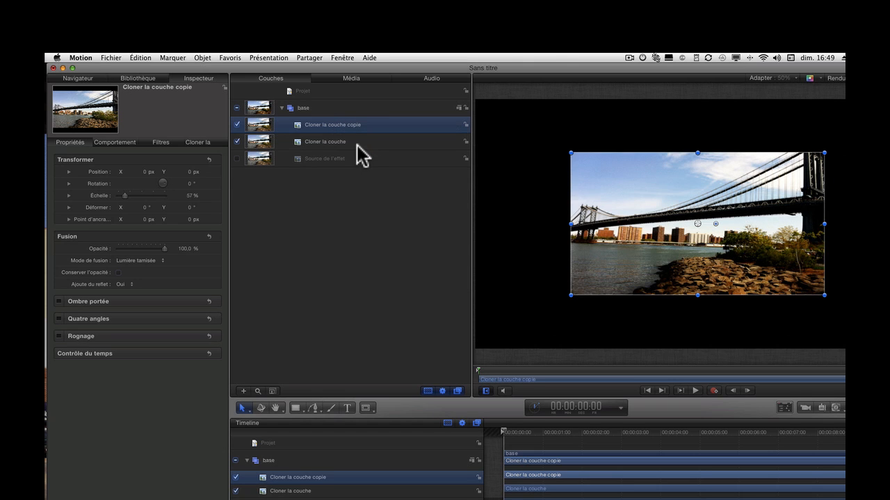
pyautogui.moveTo(324, 131); pyautogui.dragTo(320, 96)
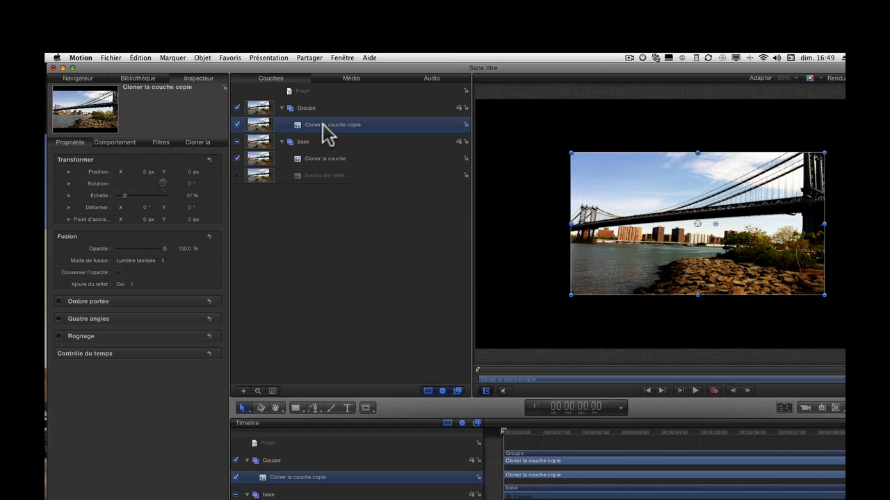
pyautogui.doubleClick(306, 107)
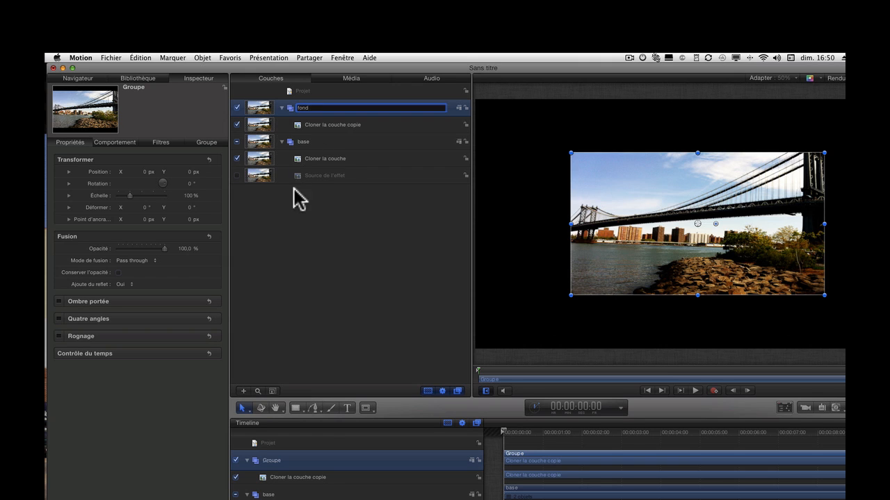
pyautogui.click(385, 212)
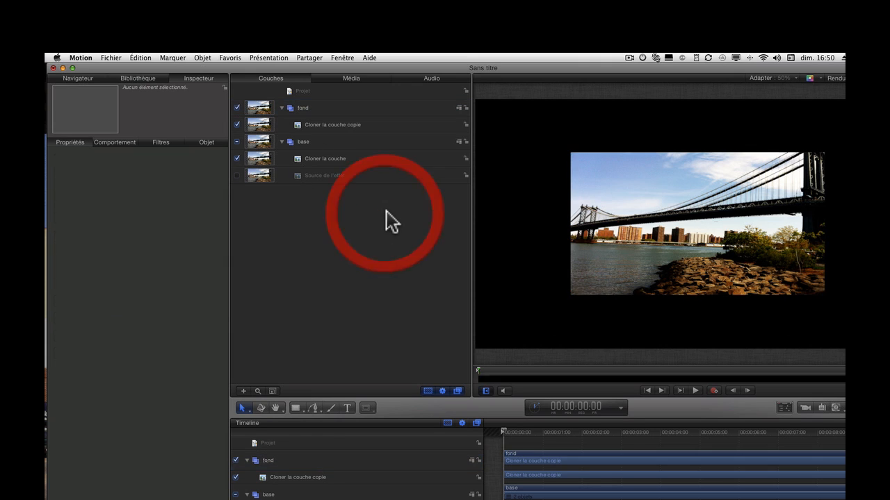
# Set the scale of the cloned layer copy in the fond group to 100 %
pyautogui.click(334, 125)
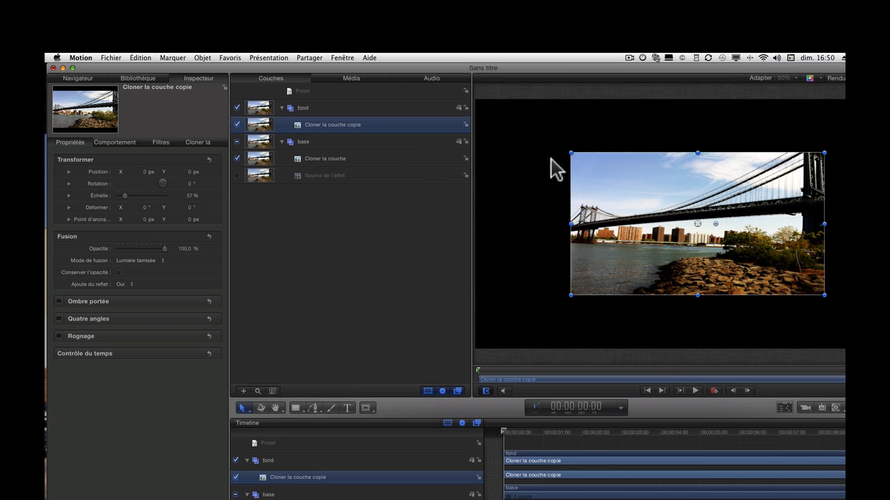
pyautogui.click(206, 78)
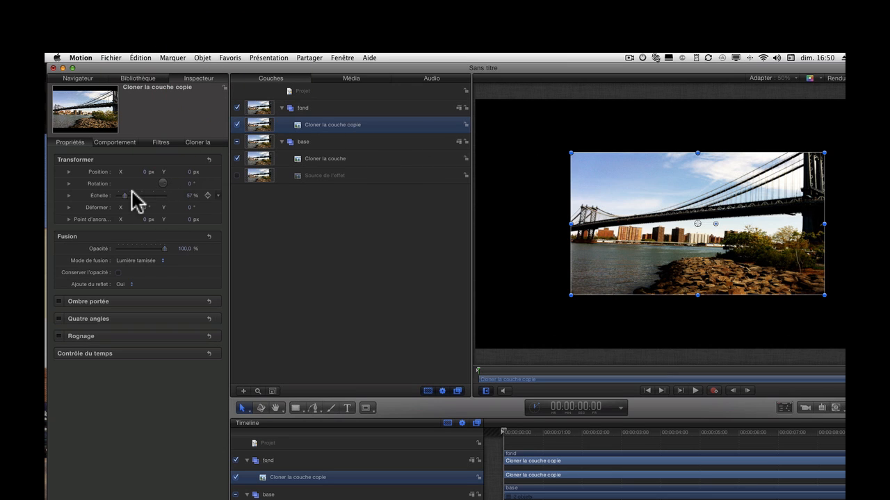
pyautogui.moveTo(124, 197); pyautogui.dragTo(132, 198)
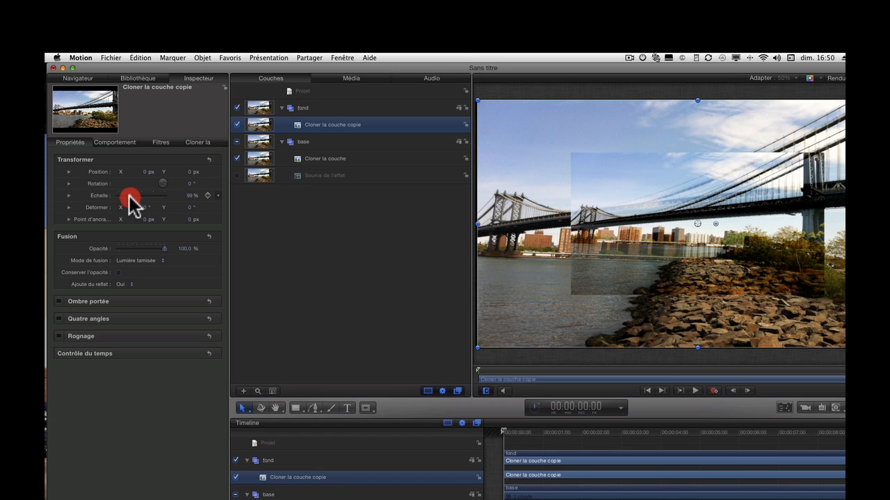
pyautogui.doubleClick(189, 195)
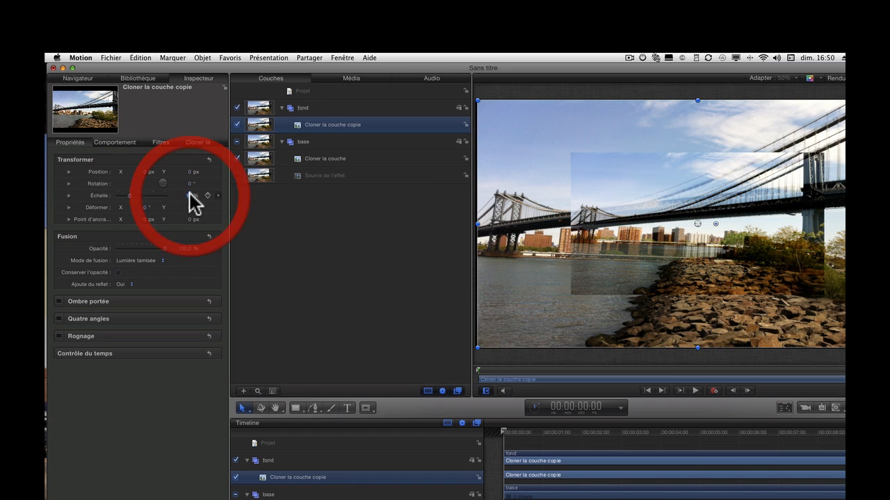
pyautogui.write('10')
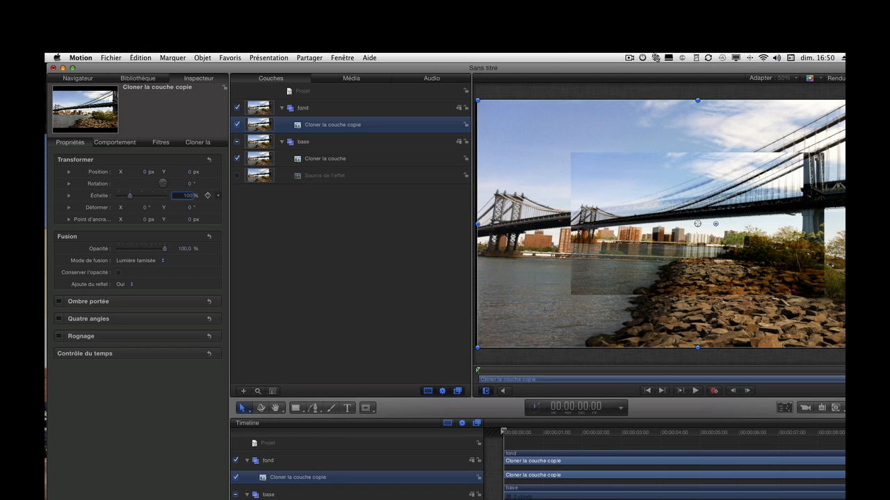
pyautogui.write('0')
pyautogui.press('Return')
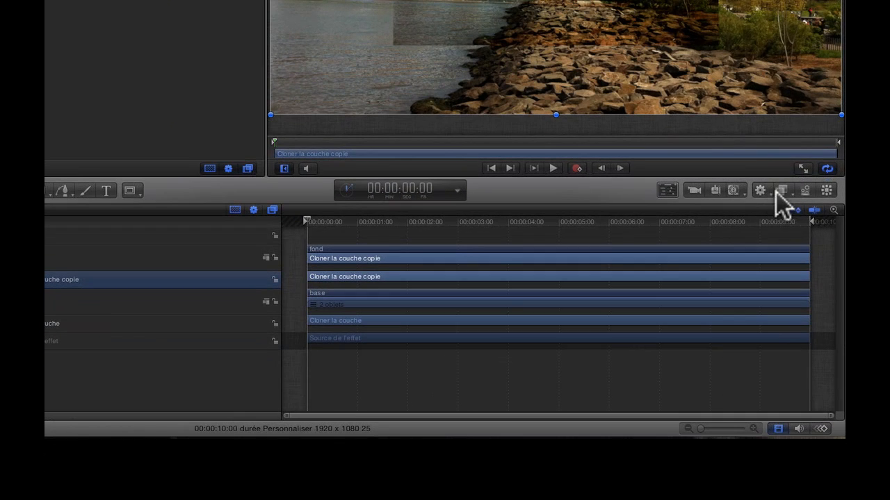
# Apply the Sépia filter from the Étalonnage category to the cloned layer copy in fond
pyautogui.click(797, 355)
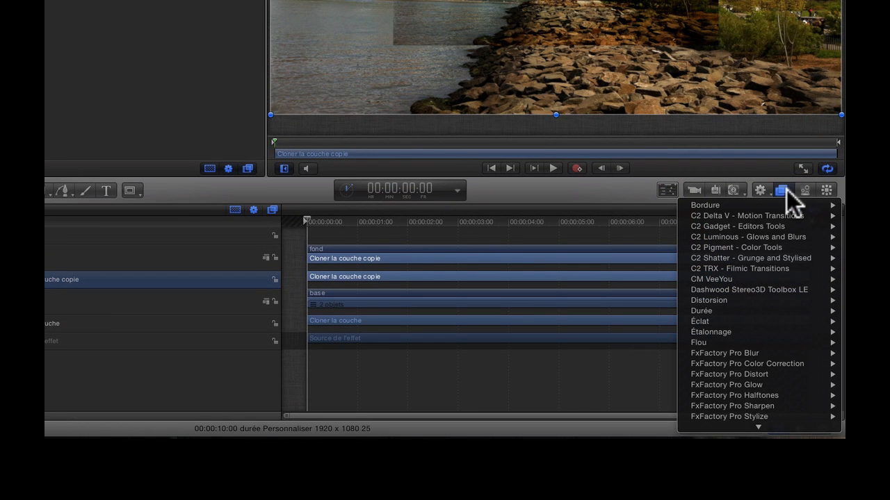
pyautogui.moveTo(751, 308)
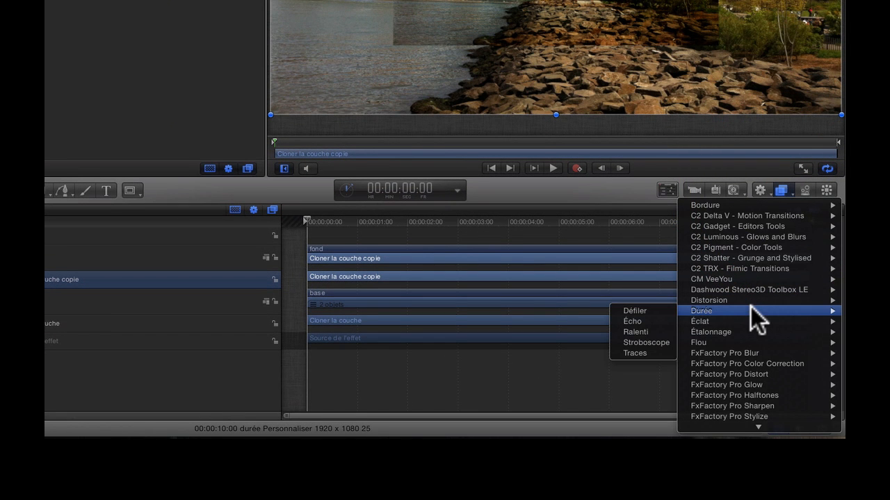
pyautogui.moveTo(757, 331)
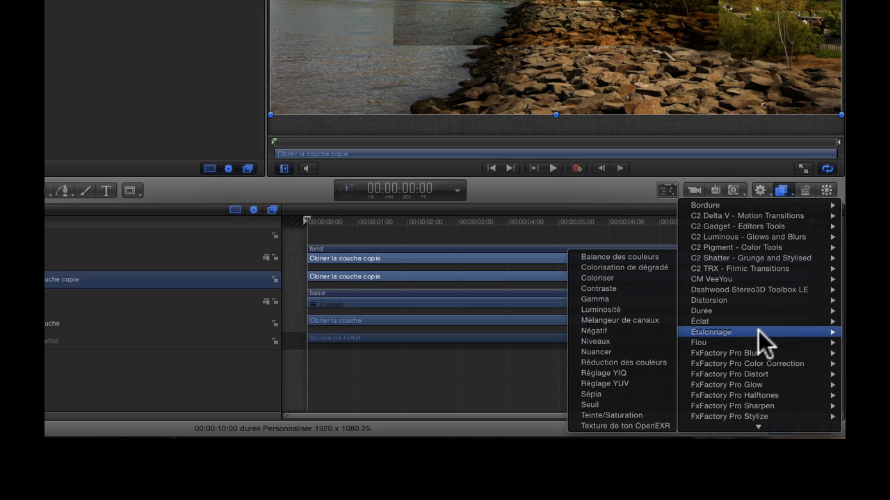
pyautogui.click(605, 393)
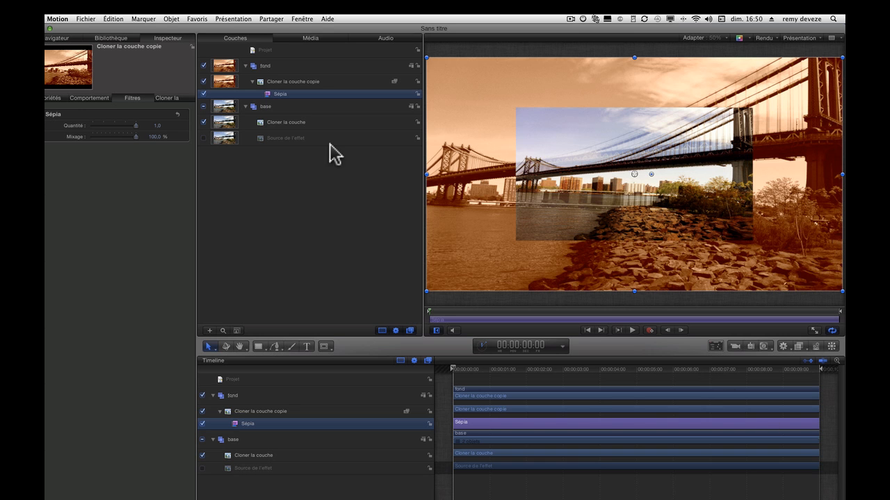
# Add a Flou gaussien filter to the sepia background layer and raise its amount to 21
pyautogui.click(796, 346)
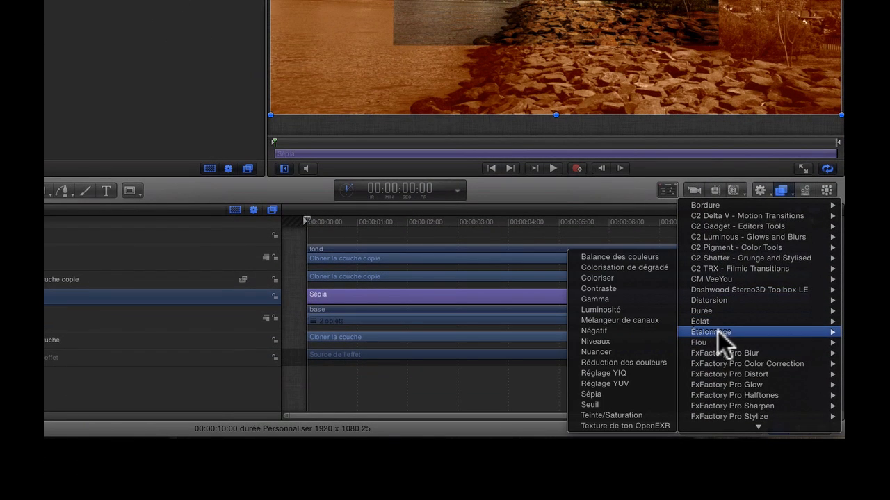
pyautogui.moveTo(696, 340)
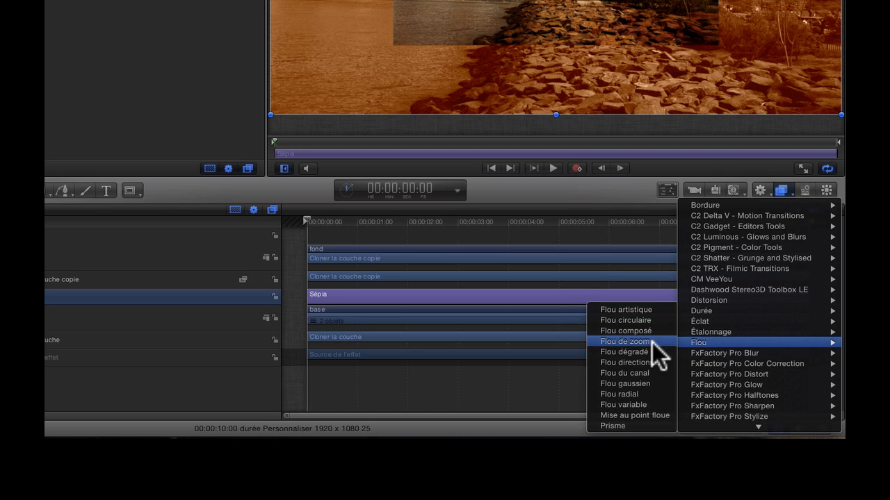
pyautogui.click(640, 381)
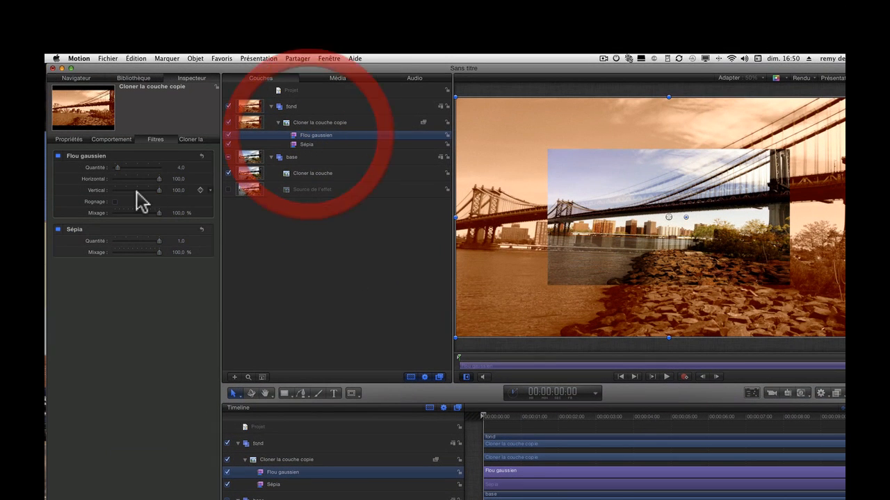
pyautogui.moveTo(118, 168); pyautogui.dragTo(128, 168)
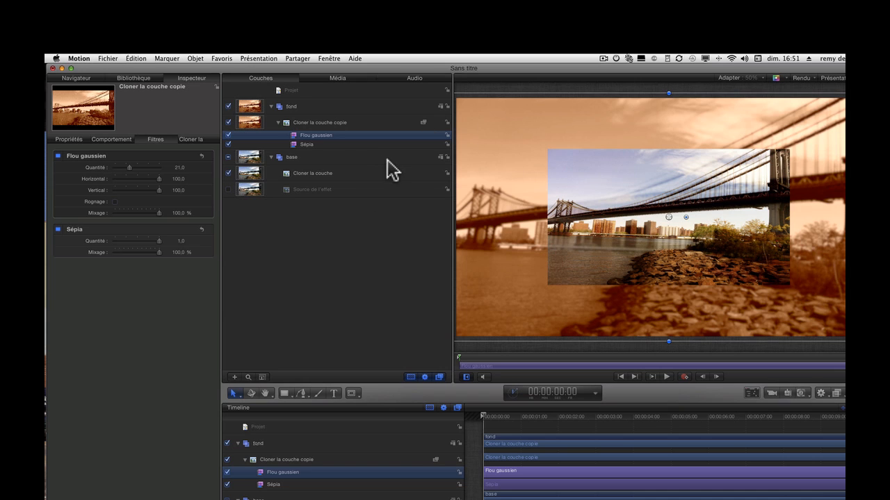
# Duplicate the base group, collapse the fond group, and rename the duplicate découpe 1
pyautogui.click(311, 160)
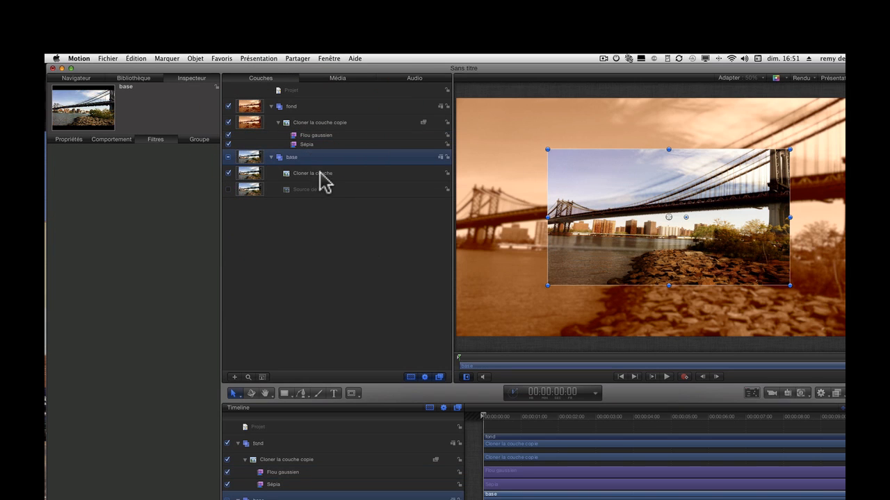
pyautogui.rightClick(304, 155)
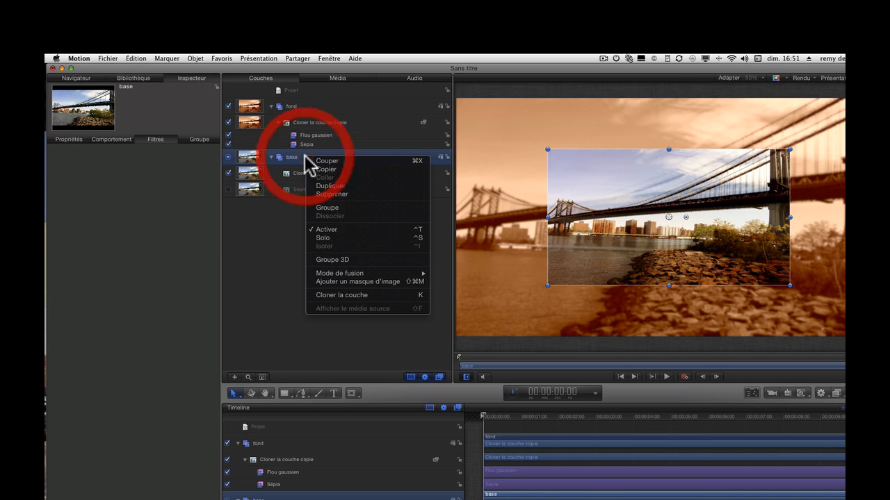
pyautogui.click(334, 186)
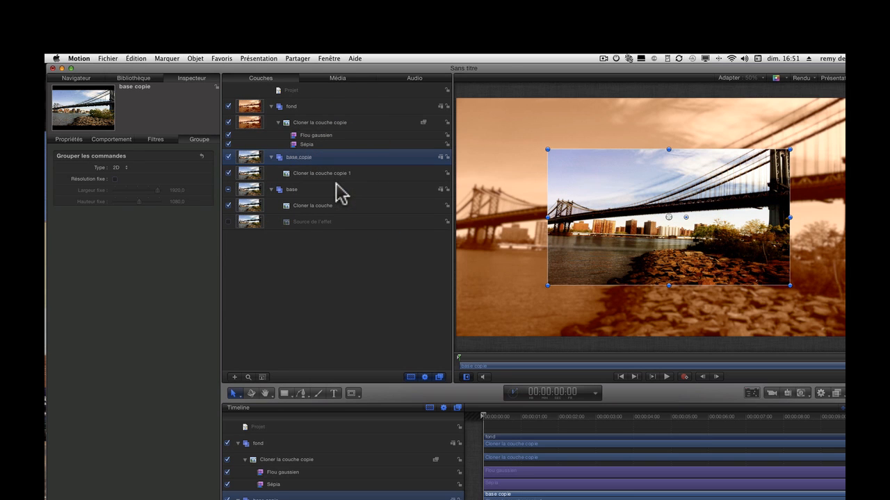
pyautogui.click(272, 107)
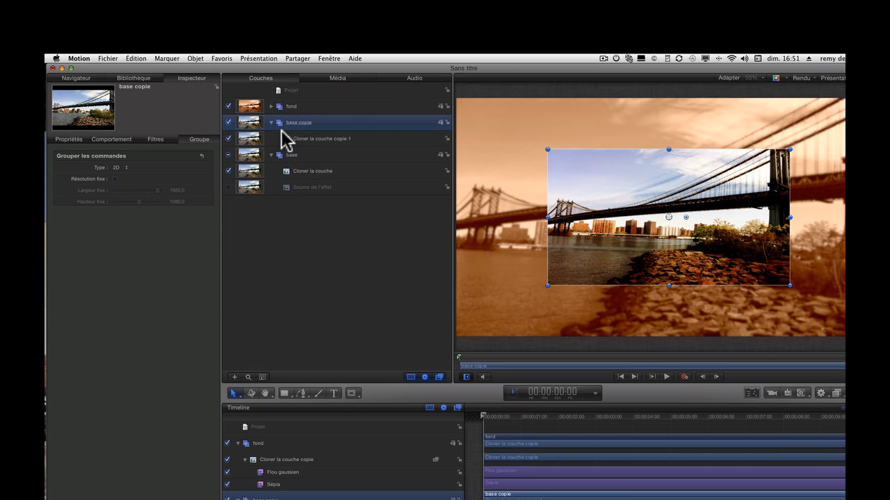
pyautogui.click(293, 126)
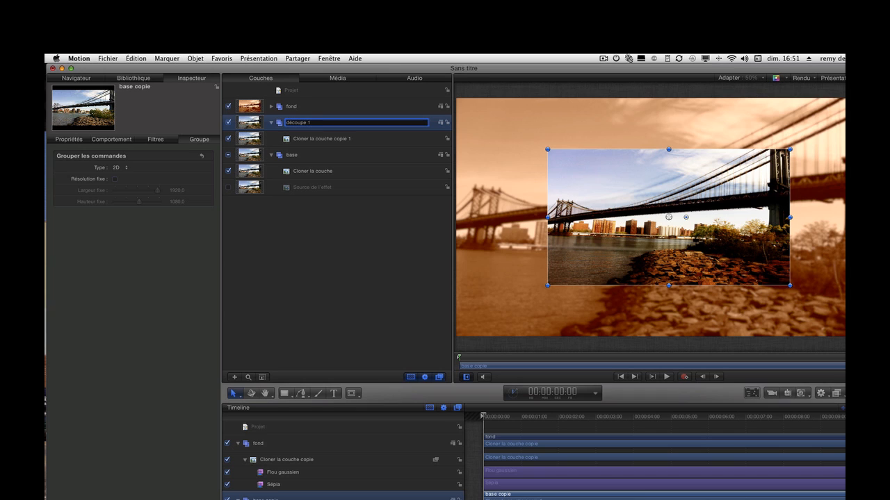
pyautogui.press('Return')
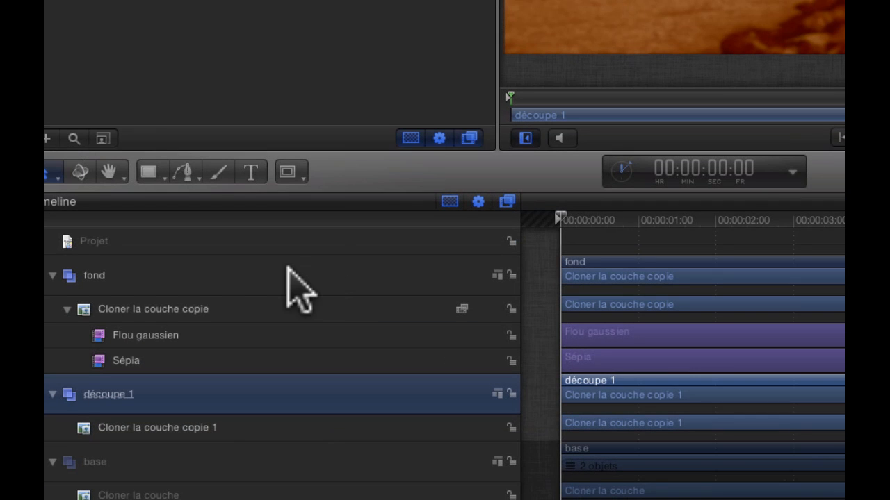
# Draw a rectangular mask about 762 by 451 px on découpe 1 over the upper-left part of the inset image
pyautogui.moveTo(289, 173); pyautogui.dragTo(330, 202)
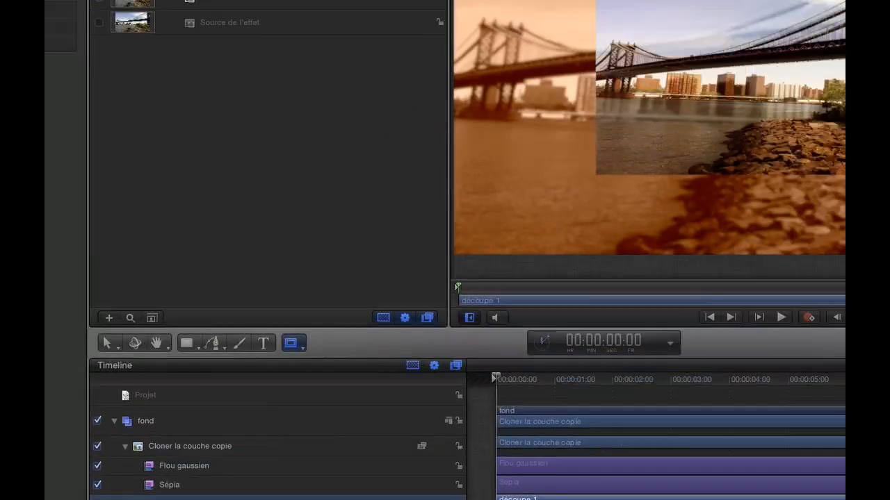
pyautogui.moveTo(515, 160); pyautogui.dragTo(717, 280)
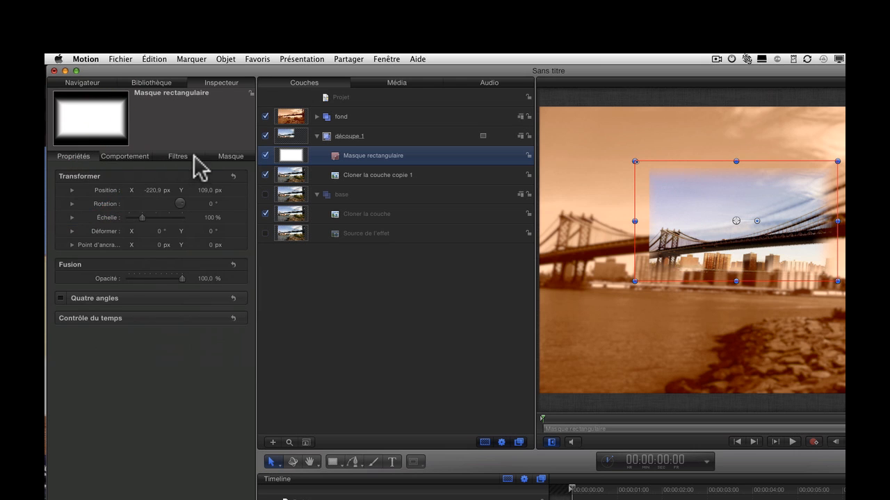
# Set the mask's edge softening to 0 and shift the mask slightly up and to the right
pyautogui.click(230, 156)
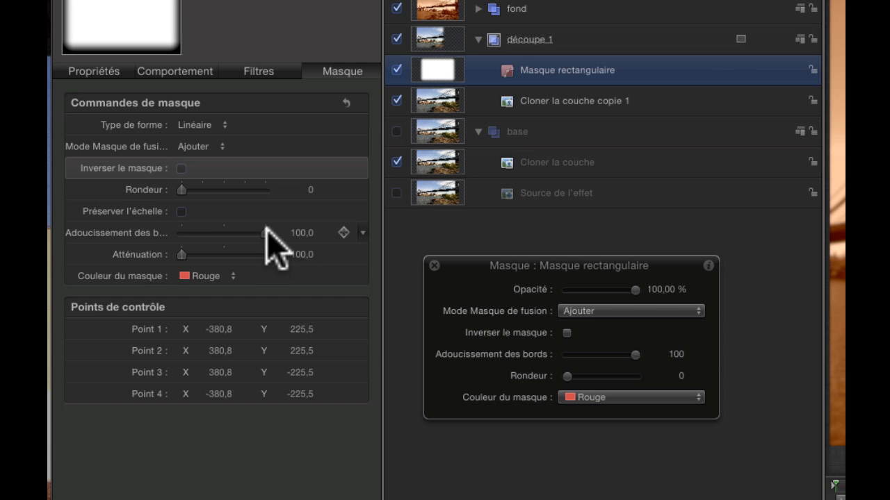
pyautogui.moveTo(172, 259); pyautogui.dragTo(153, 261)
pyautogui.moveTo(223, 240); pyautogui.dragTo(225, 243)
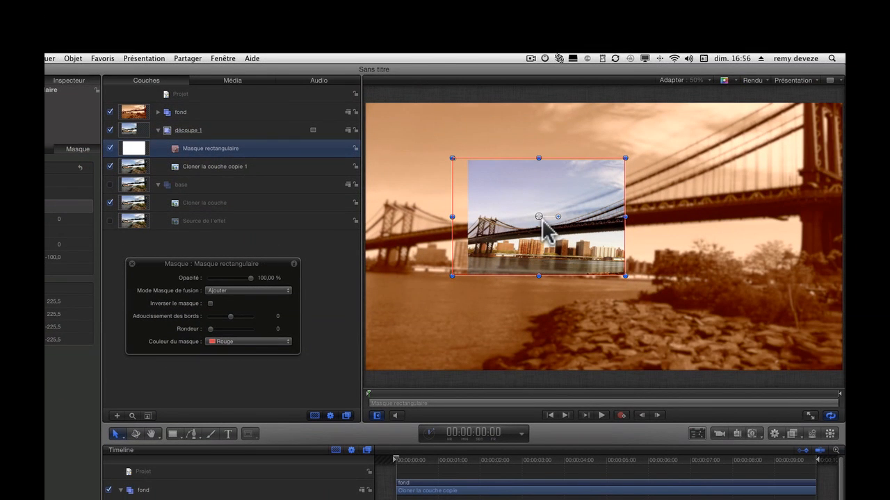
pyautogui.moveTo(537, 214); pyautogui.dragTo(547, 211)
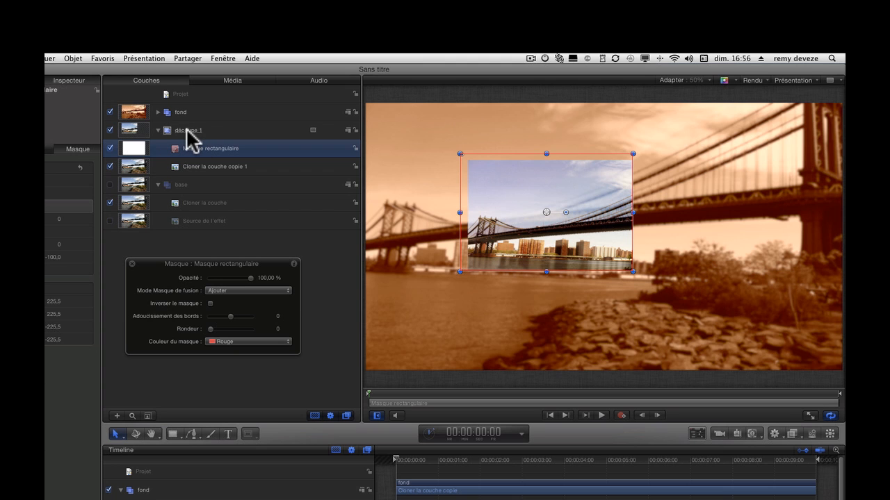
# Collapse the découpe 1 group and duplicate it twice
pyautogui.click(159, 131)
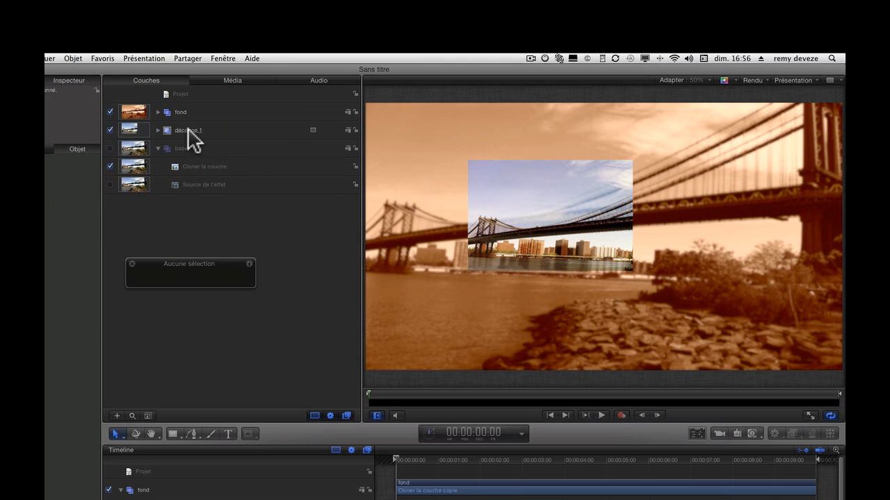
pyautogui.rightClick(189, 131)
pyautogui.click(227, 164)
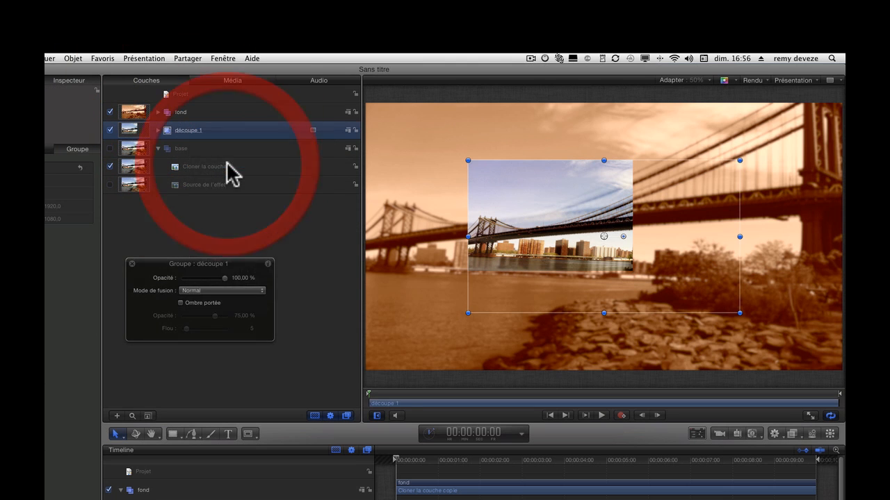
pyautogui.rightClick(169, 132)
pyautogui.click(224, 164)
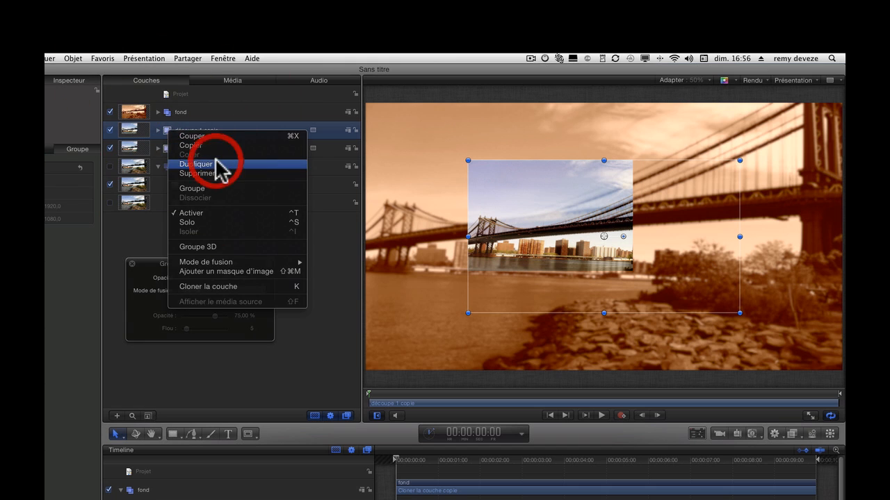
# Rename the two duplicated groups découpe 2 and découpe 3
pyautogui.click(200, 148)
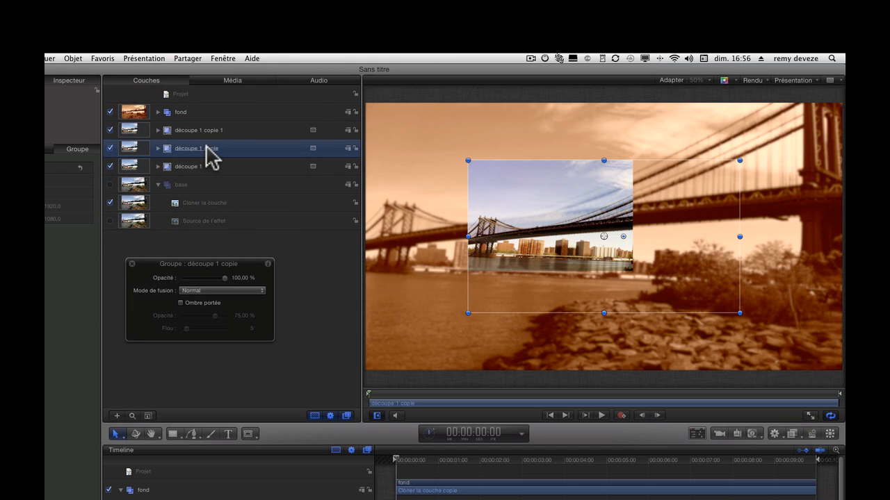
pyautogui.doubleClick(207, 148)
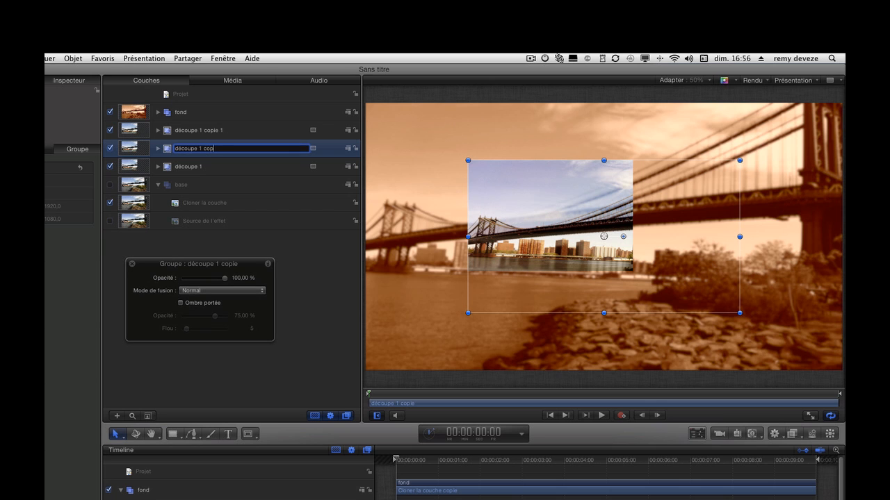
pyautogui.write('découpe 2')
pyautogui.click(186, 133)
pyautogui.doubleClick(193, 130)
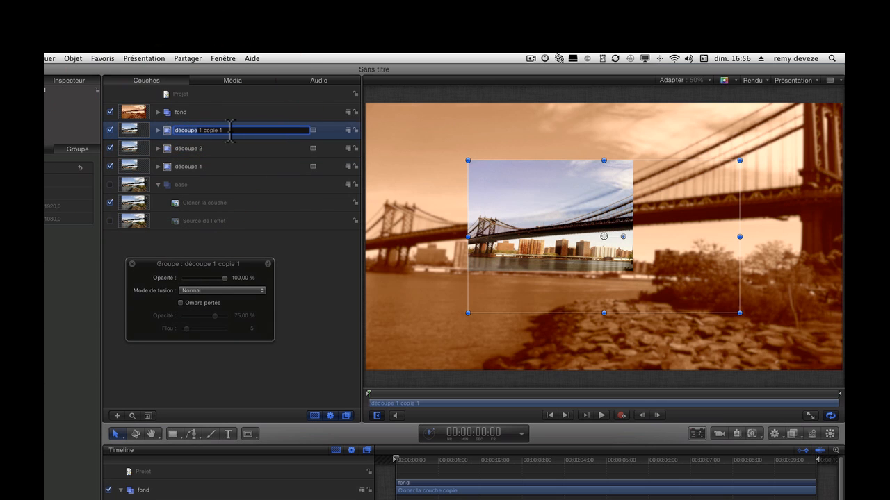
pyautogui.click(216, 130)
pyautogui.moveTo(200, 130); pyautogui.dragTo(199, 130)
pyautogui.write('3')
# Move the rectangular mask of découpe 2 straight down over the lower-left part of the inset image
pyautogui.click(172, 148)
pyautogui.click(159, 148)
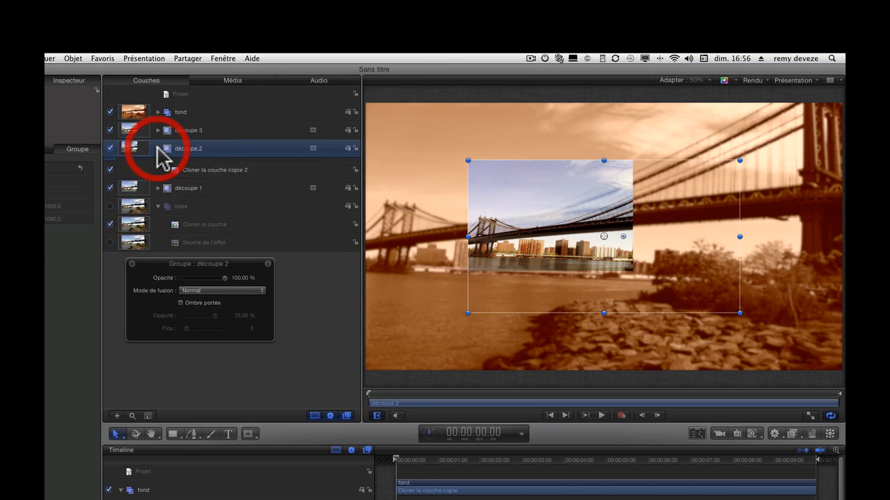
pyautogui.click(203, 169)
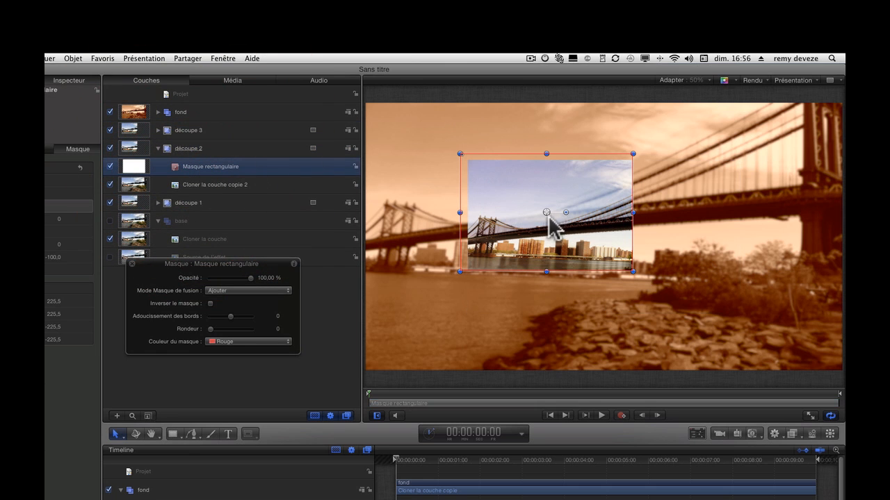
pyautogui.moveTo(543, 207); pyautogui.dragTo(549, 291)
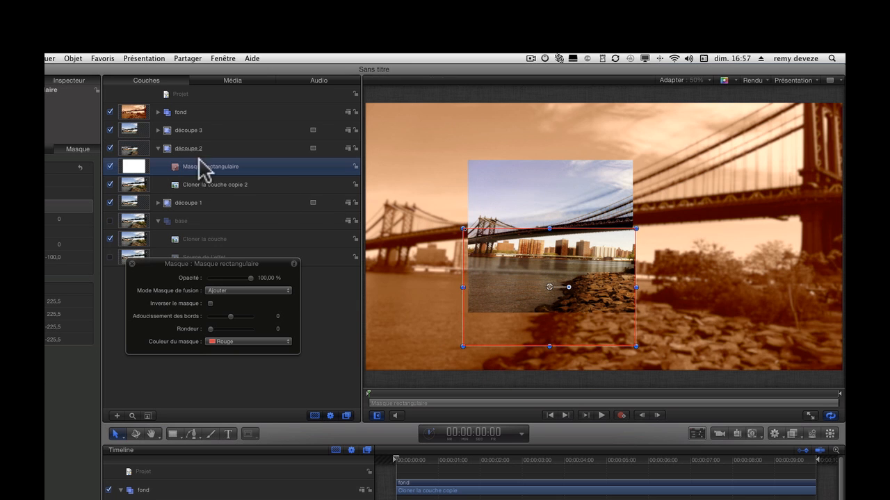
# Move the rectangular mask of découpe 3 over the right part of the inset image
pyautogui.click(174, 130)
pyautogui.click(160, 130)
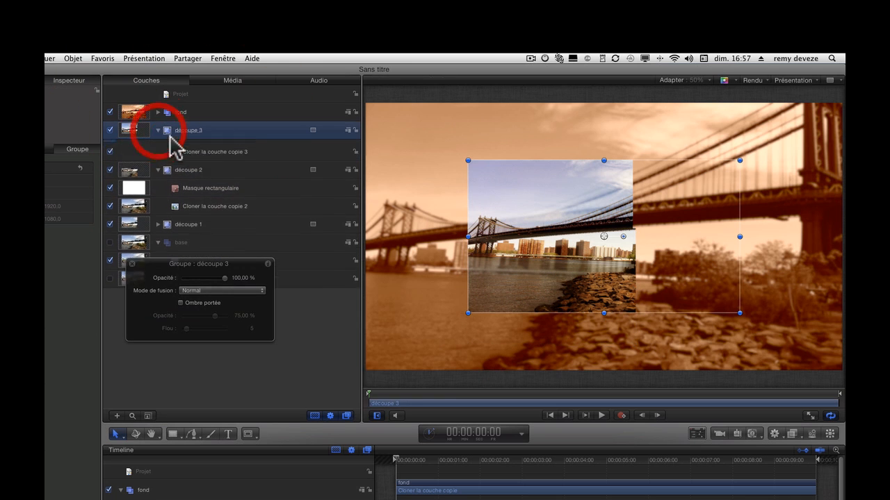
pyautogui.click(179, 148)
pyautogui.moveTo(544, 210); pyautogui.dragTo(664, 235)
# Extend the découpe 3 mask above and below the inset image and narrow it from its left edge
pyautogui.moveTo(665, 179); pyautogui.dragTo(670, 146)
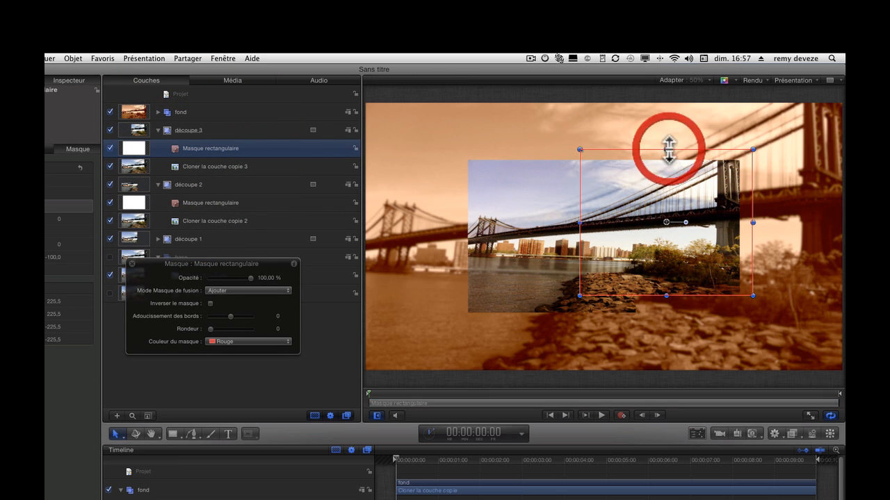
pyautogui.moveTo(668, 298); pyautogui.dragTo(665, 338)
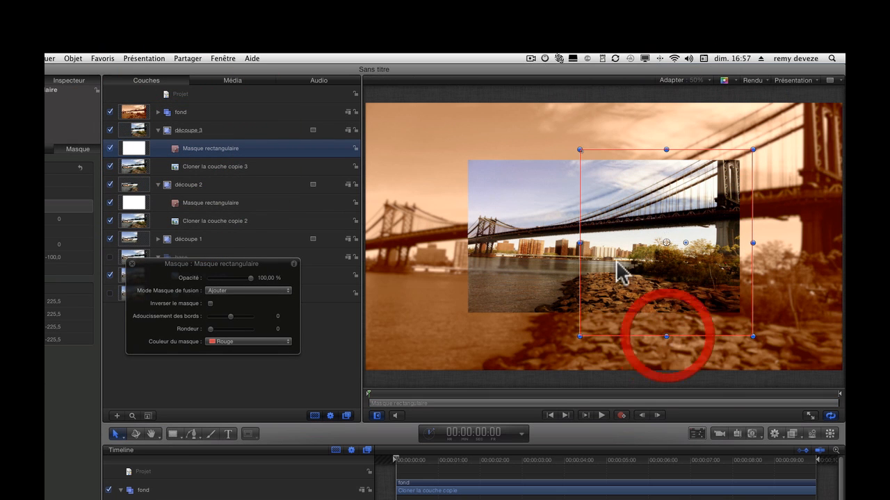
pyautogui.moveTo(580, 248); pyautogui.dragTo(614, 248)
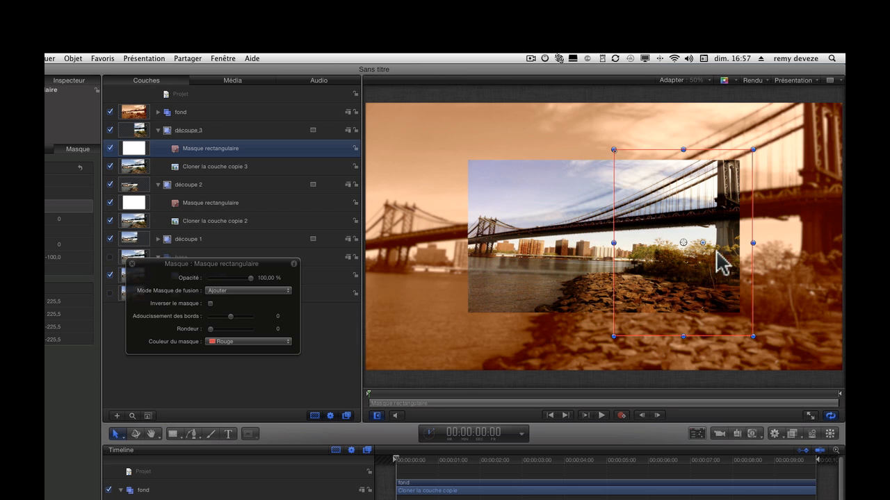
pyautogui.moveTo(750, 243); pyautogui.dragTo(714, 242)
# Reselect the découpe 3 rectangular mask and shift it slightly up and to the left
pyautogui.doubleClick(747, 243)
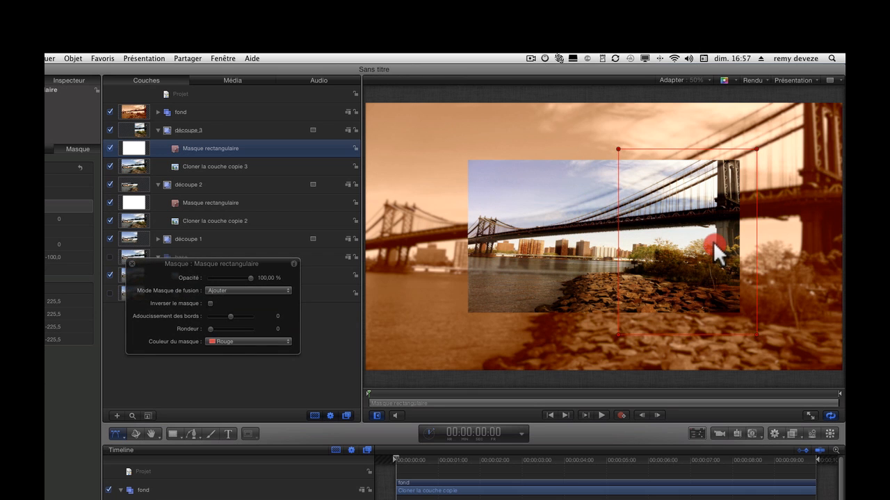
pyautogui.click(222, 149)
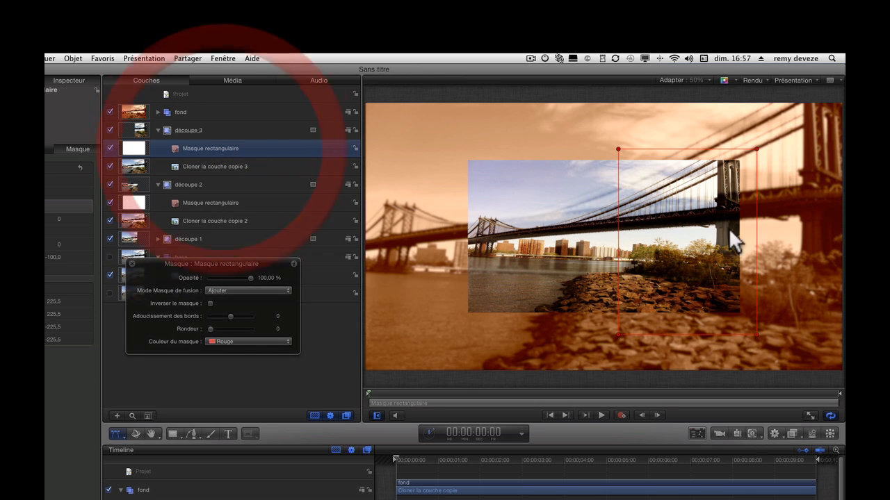
pyautogui.click(256, 130)
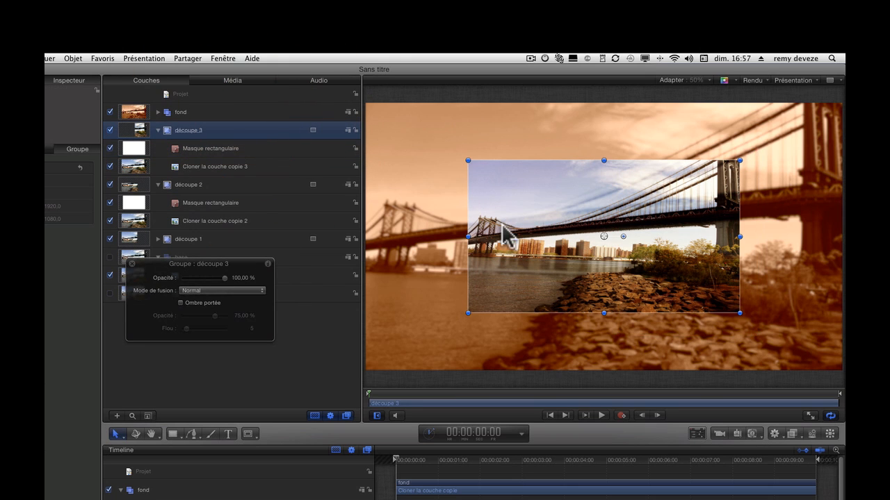
pyautogui.click(212, 148)
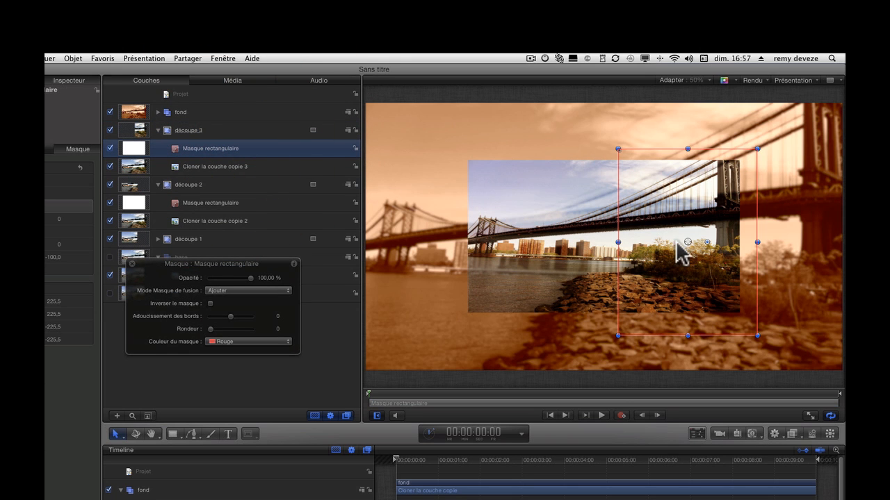
pyautogui.moveTo(687, 238); pyautogui.dragTo(677, 232)
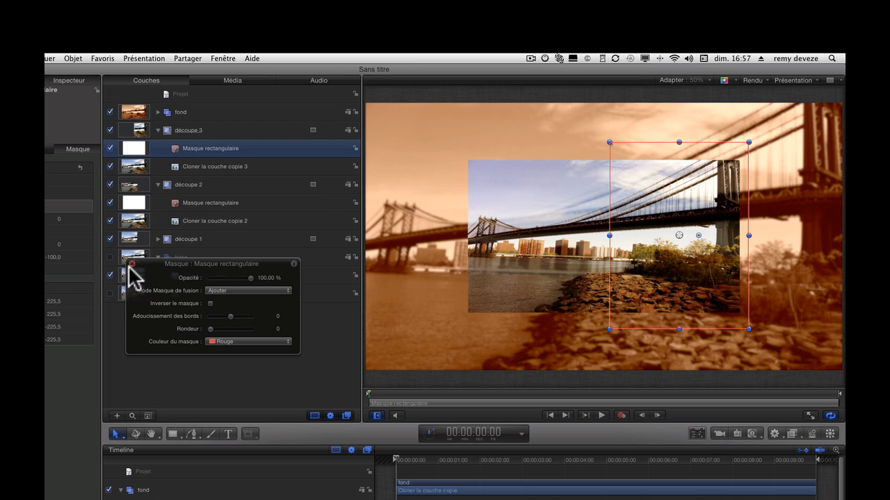
# Move the floating mask settings clear of the layer list, and hide and collapse the découpe 3 and découpe 2 groups
pyautogui.moveTo(159, 263); pyautogui.dragTo(162, 327)
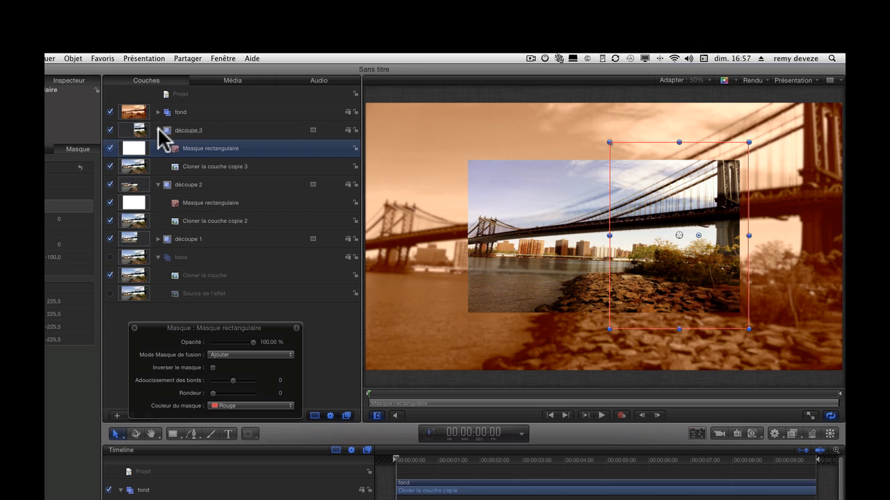
pyautogui.click(159, 130)
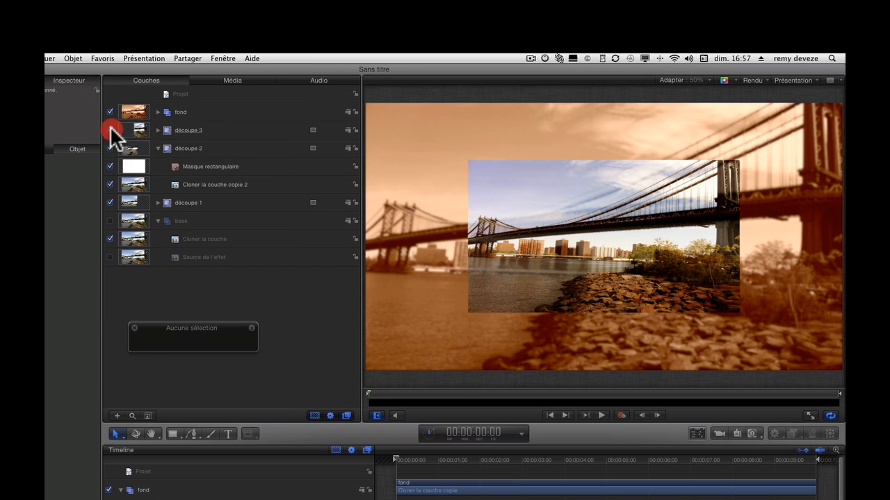
pyautogui.click(110, 130)
pyautogui.click(109, 148)
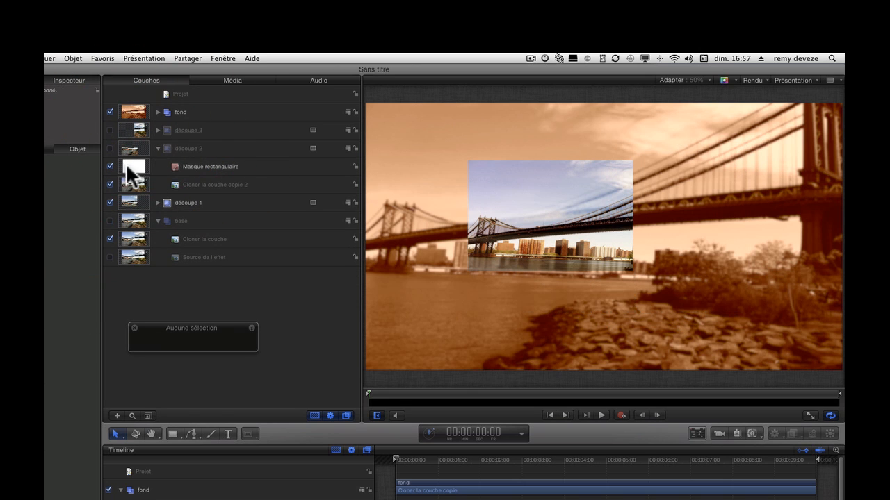
pyautogui.click(158, 148)
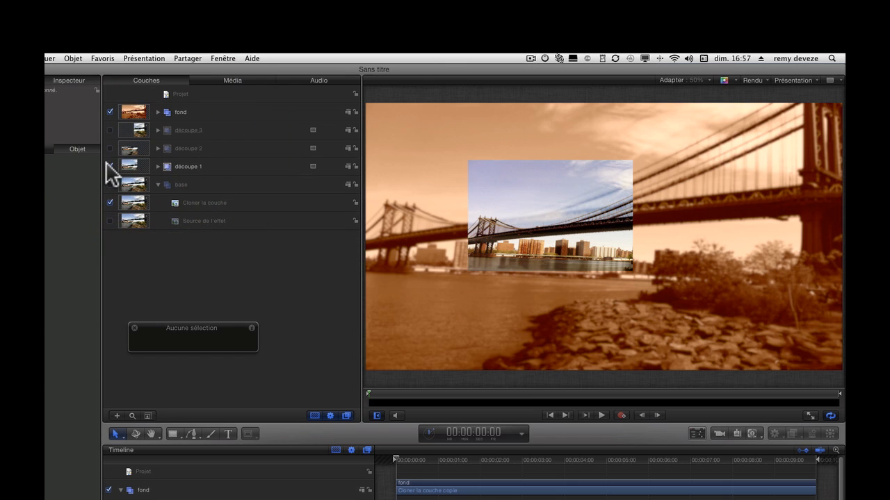
# Check each cut-out separately by showing découpe 1, découpe 2 and découpe 3 one at a time
pyautogui.click(109, 166)
pyautogui.click(110, 166)
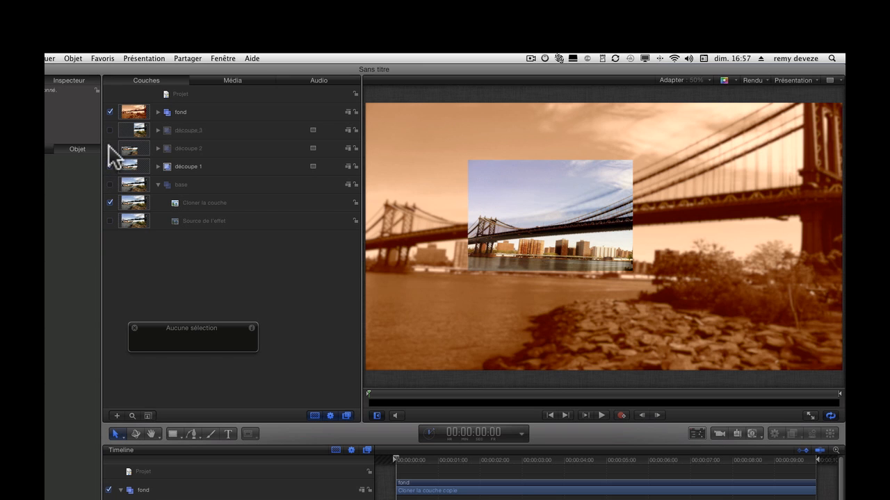
pyautogui.click(109, 166)
pyautogui.click(109, 148)
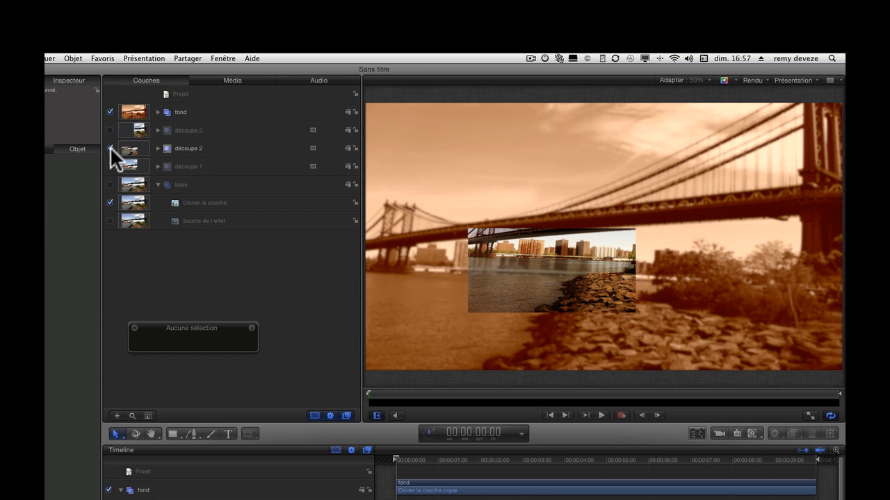
pyautogui.click(110, 149)
pyautogui.click(109, 166)
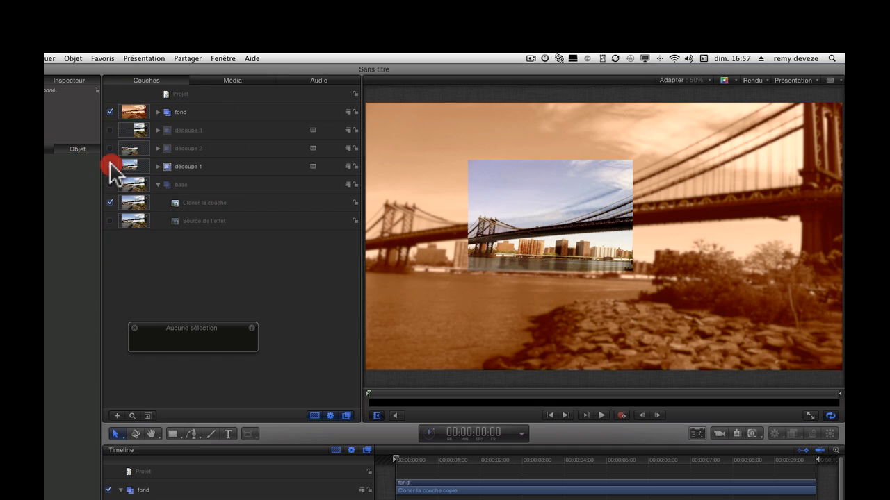
pyautogui.click(109, 166)
pyautogui.click(109, 129)
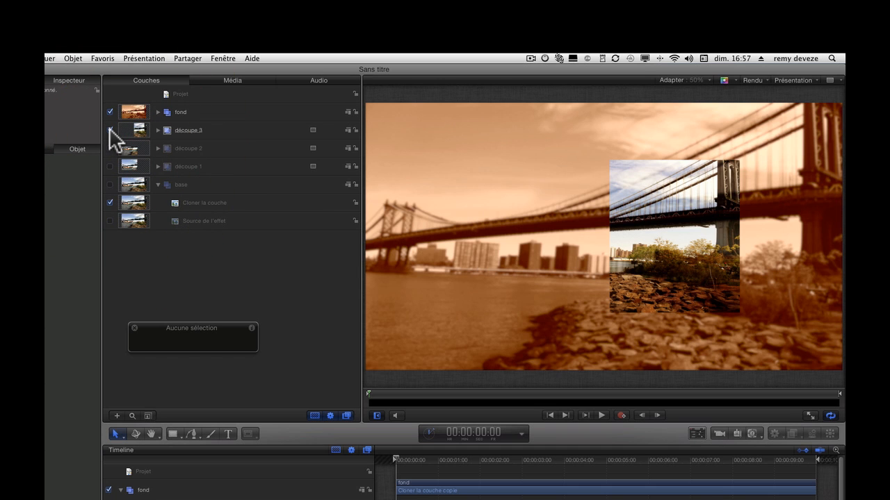
pyautogui.click(109, 130)
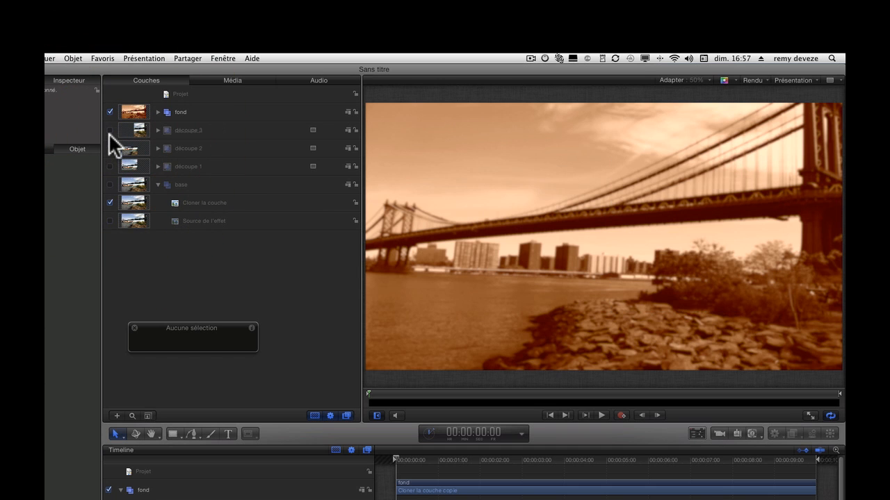
# Make the découpe 3, découpe 2 and découpe 1 groups visible together
pyautogui.click(109, 130)
pyautogui.click(109, 148)
pyautogui.click(109, 166)
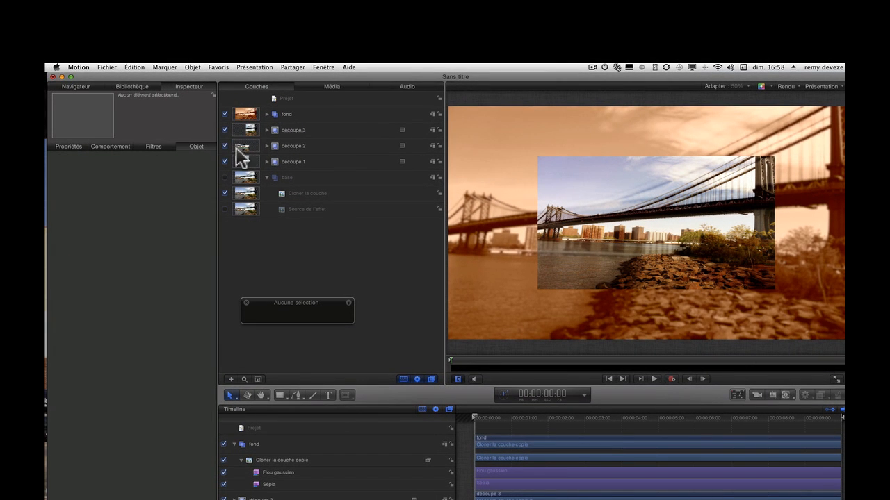
# Display the group properties, then move the découpe 3 panel to the right and the découpe 2 panel down and slightly left
pyautogui.click(193, 89)
pyautogui.click(66, 147)
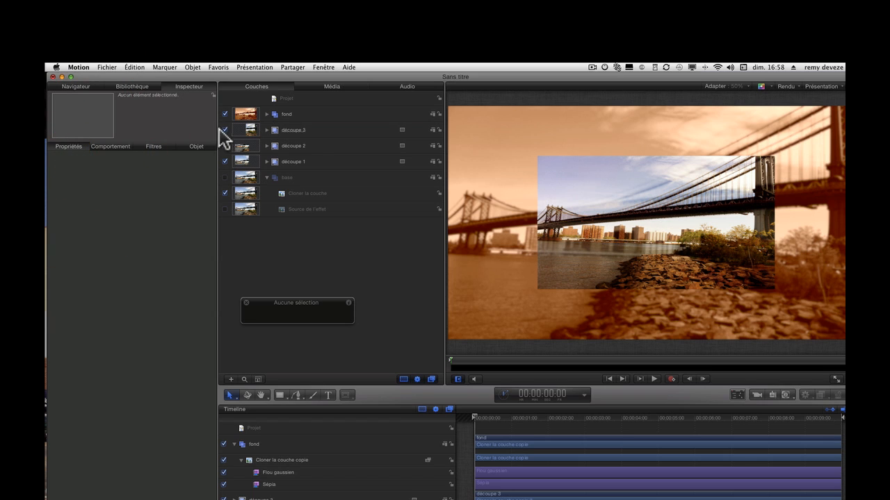
pyautogui.click(316, 134)
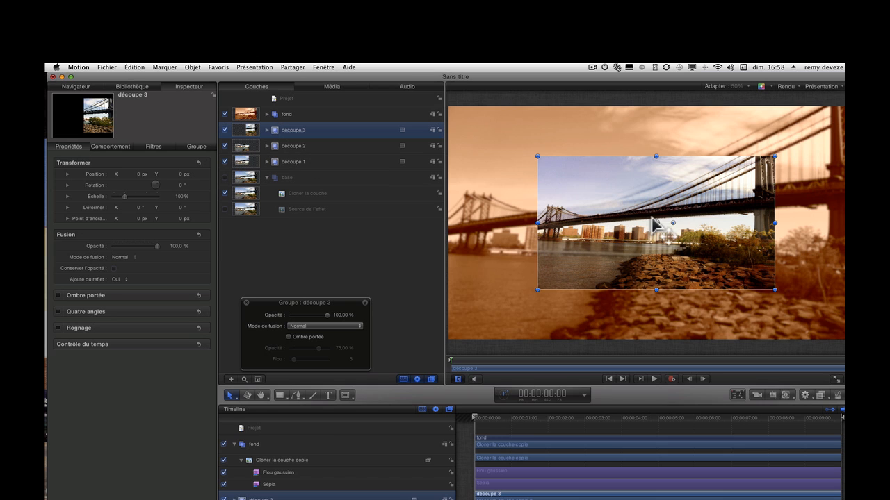
pyautogui.moveTo(666, 224); pyautogui.dragTo(645, 256)
pyautogui.click(310, 146)
# Move the découpe 1 panel up and left to about X -43 px, Y 87 px
pyautogui.click(341, 164)
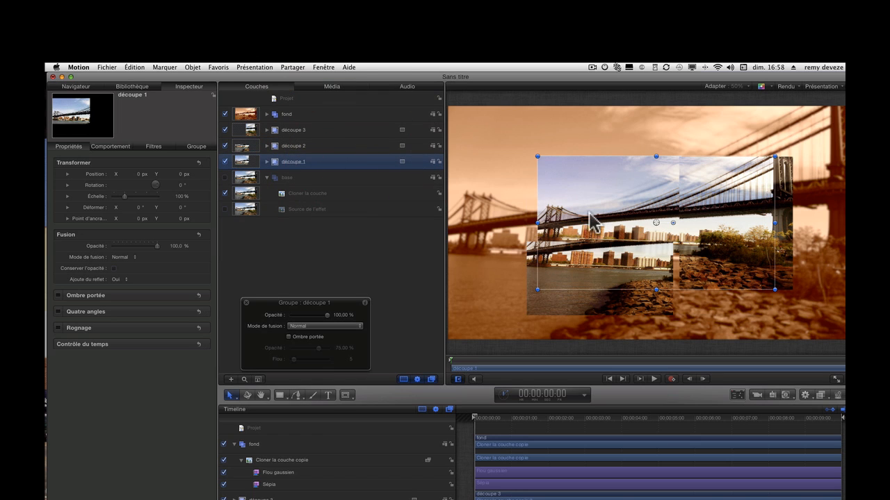
pyautogui.click(654, 224)
pyautogui.moveTo(654, 224); pyautogui.dragTo(646, 204)
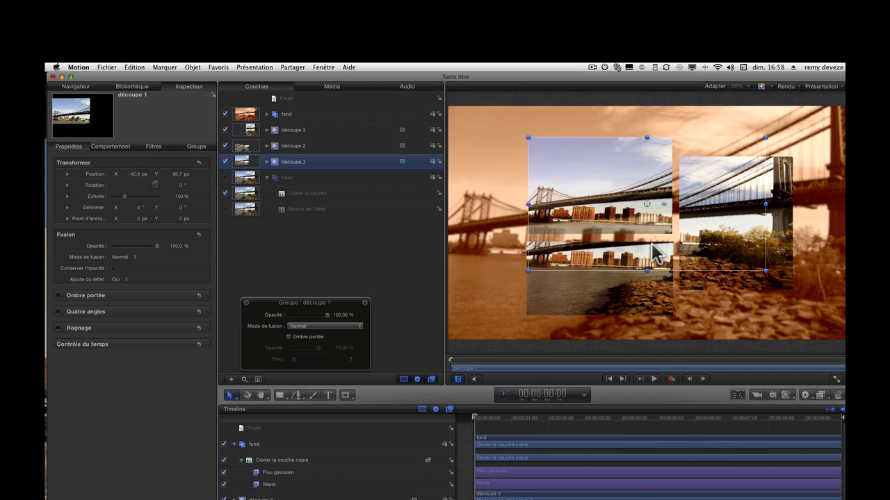
# Compare the three separated panels with the base image by switching the visibility of the découpe groups and the base group
pyautogui.click(224, 130)
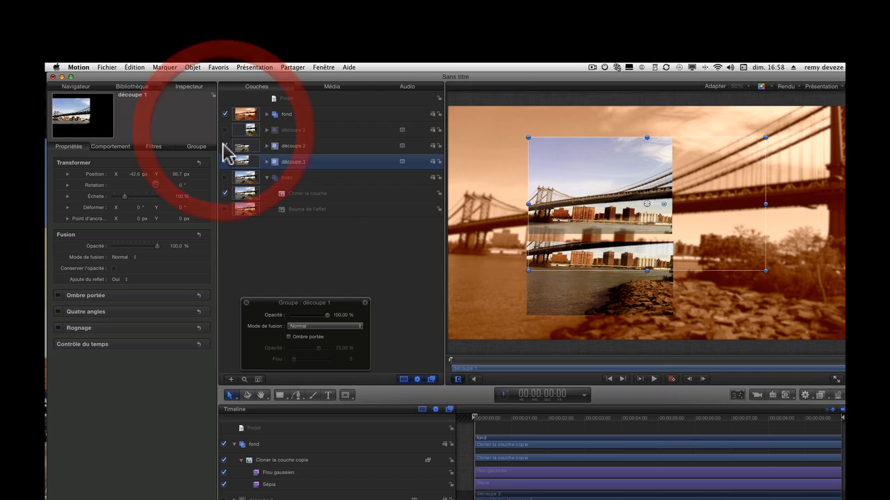
pyautogui.click(224, 145)
pyautogui.click(225, 162)
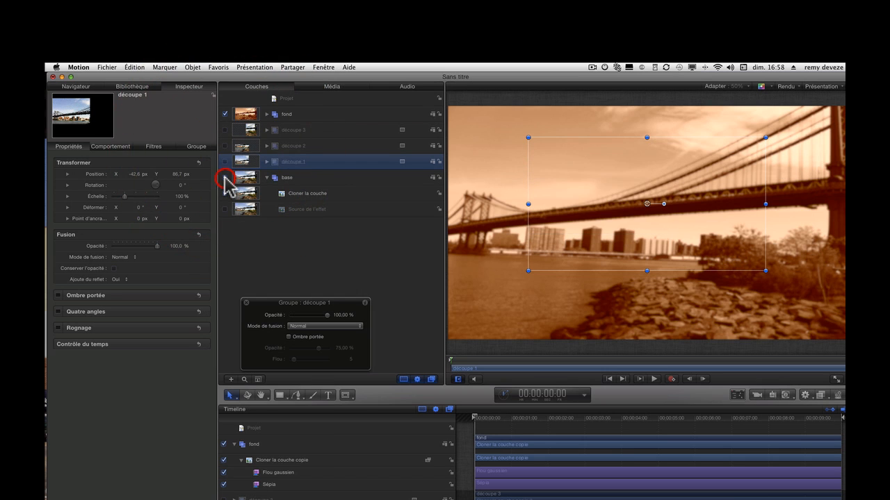
pyautogui.click(225, 178)
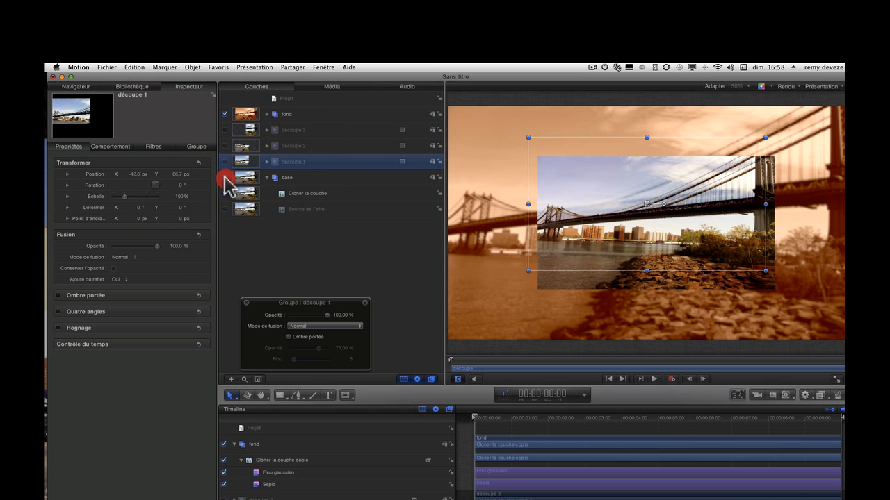
pyautogui.click(224, 178)
pyautogui.click(225, 130)
pyautogui.click(225, 145)
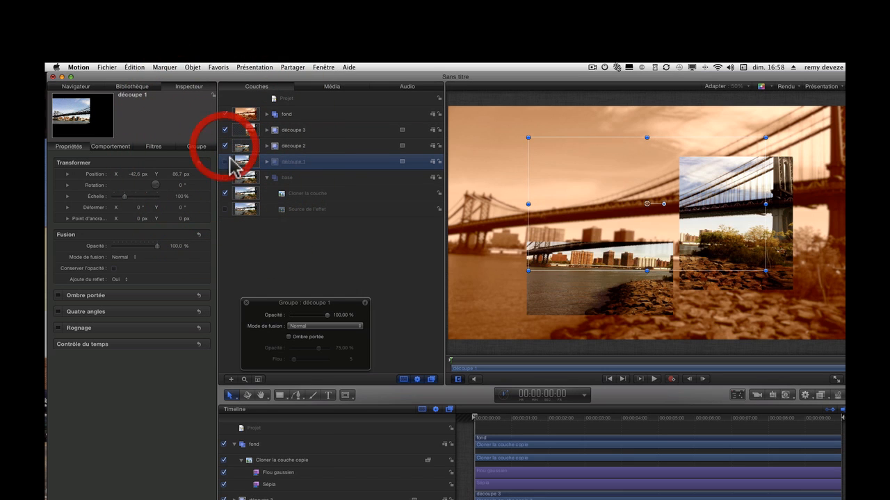
pyautogui.click(225, 161)
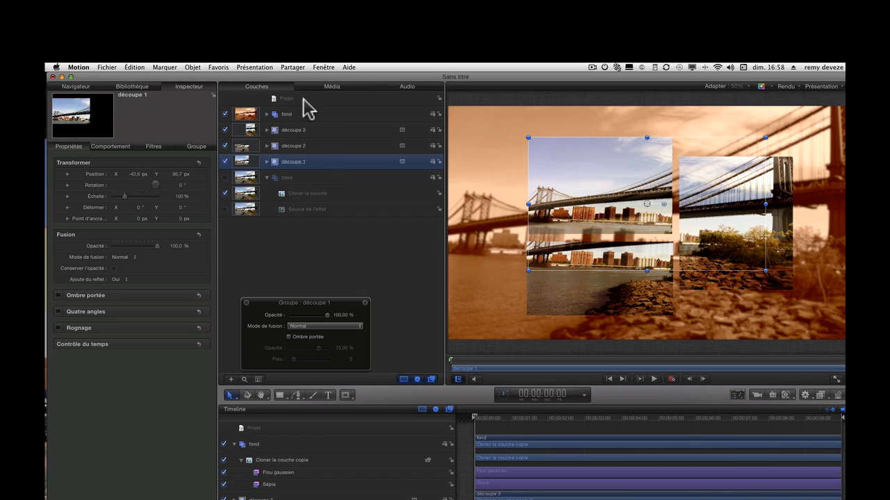
# Enlarge the layer rows slightly and create a new group directly above découpe 3
pyautogui.moveTo(318, 118); pyautogui.dragTo(323, 132)
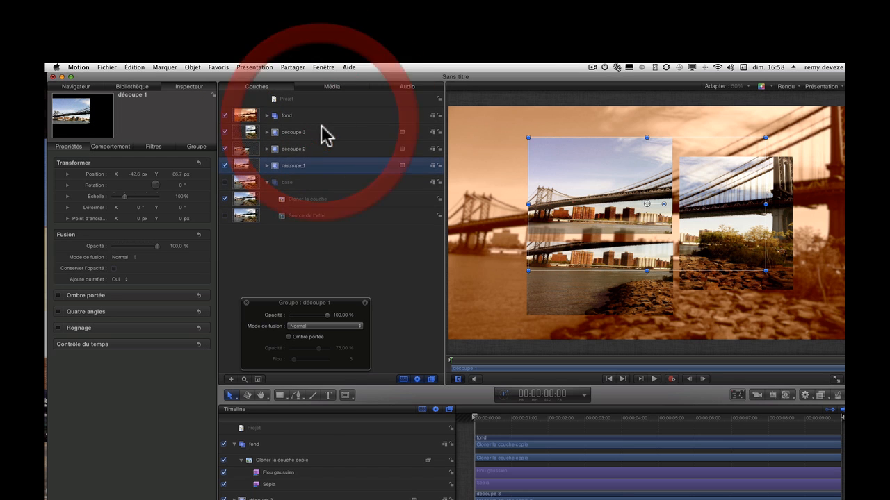
pyautogui.click(324, 130)
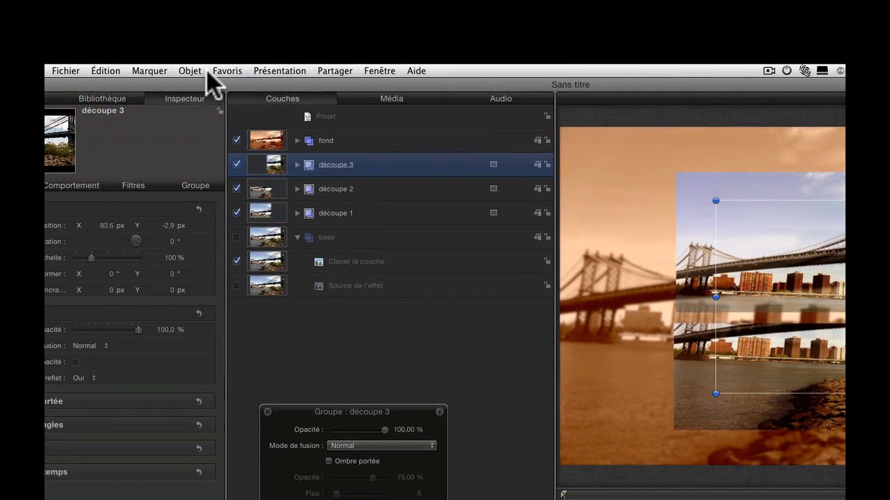
pyautogui.click(200, 70)
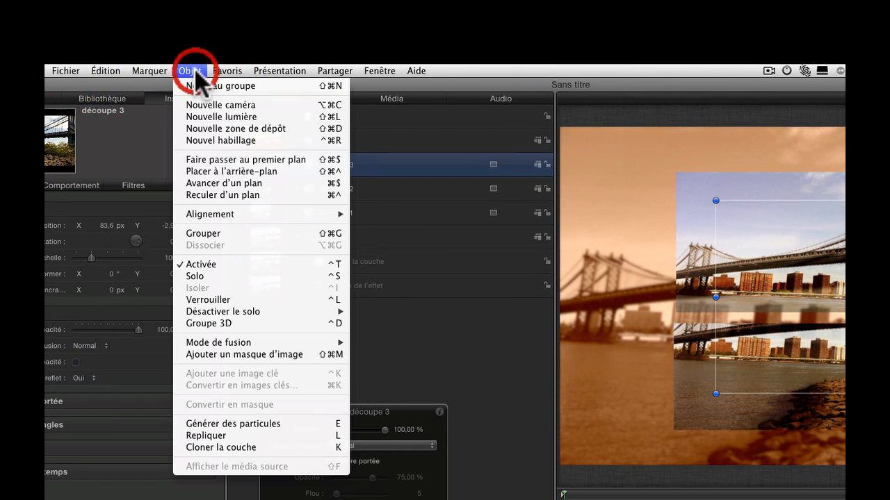
pyautogui.click(220, 85)
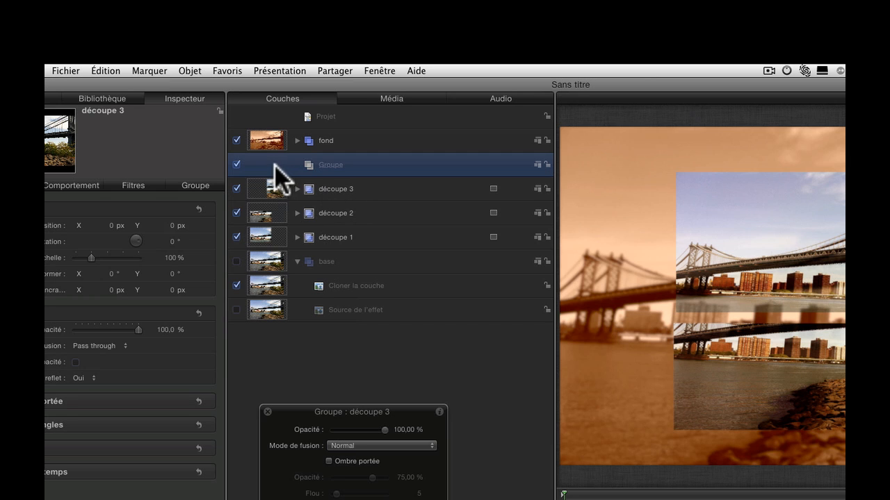
# Move the three découpe groups into the new group, with découpe 1 uppermost and découpe 3 lowest, and select the new group
pyautogui.moveTo(371, 188); pyautogui.dragTo(372, 166)
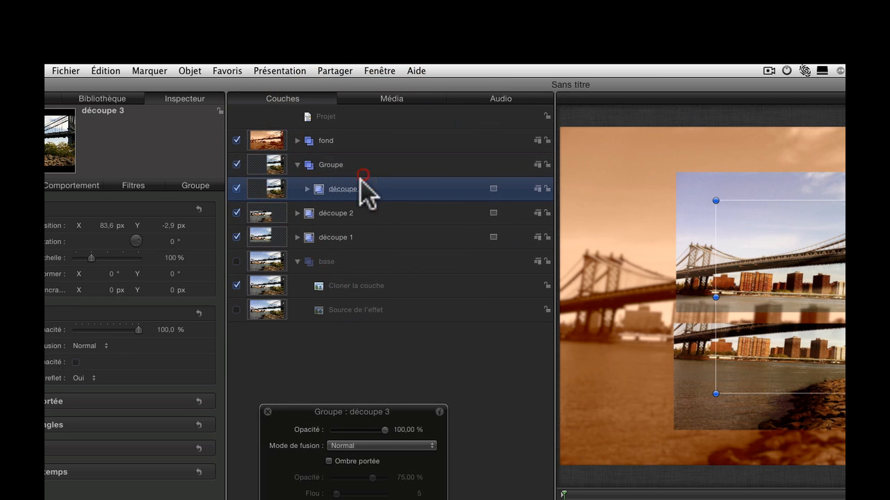
pyautogui.moveTo(351, 206); pyautogui.dragTo(350, 179)
pyautogui.click(298, 164)
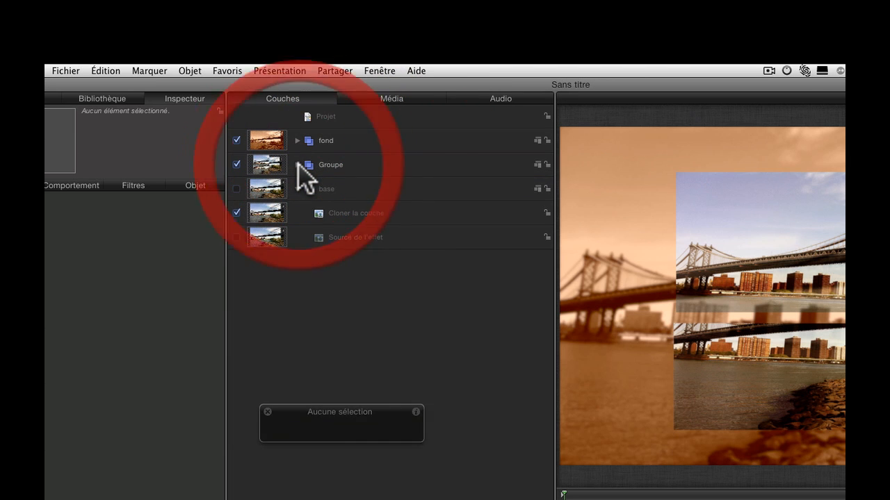
pyautogui.click(298, 165)
pyautogui.click(347, 168)
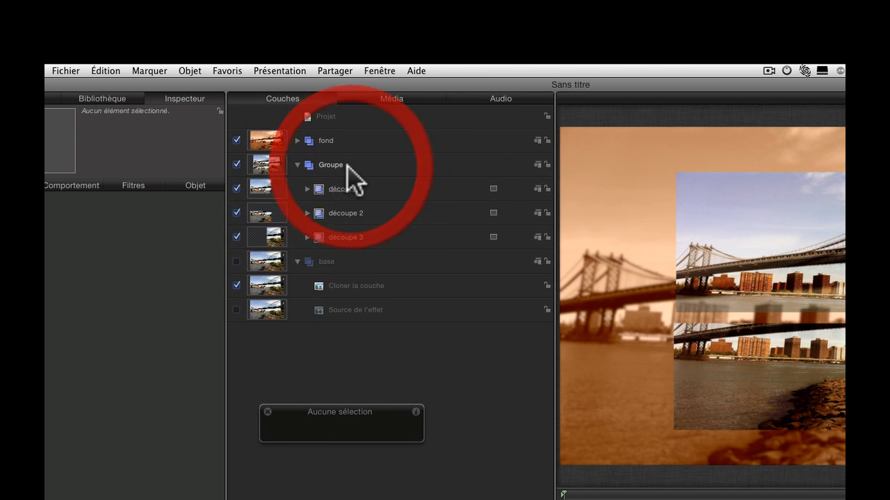
# Rename the group containing the three découpe groups as image découpée and collapse the base group
pyautogui.doubleClick(340, 165)
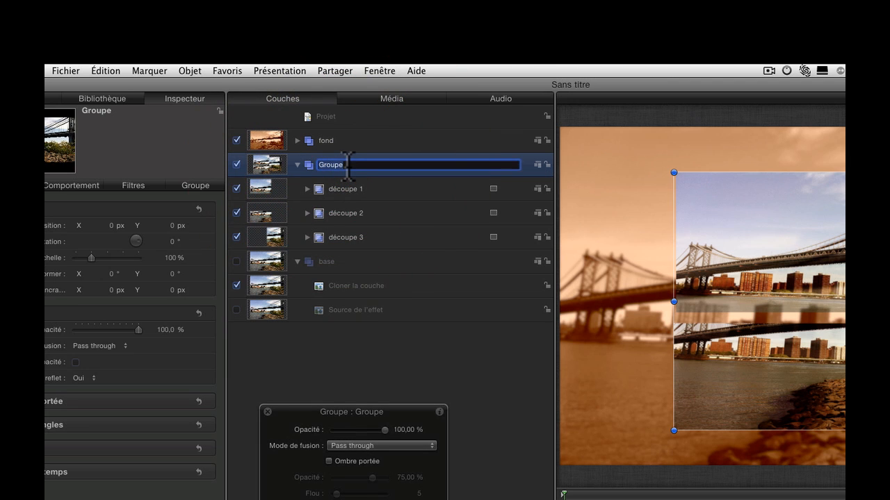
pyautogui.write('image décpu')
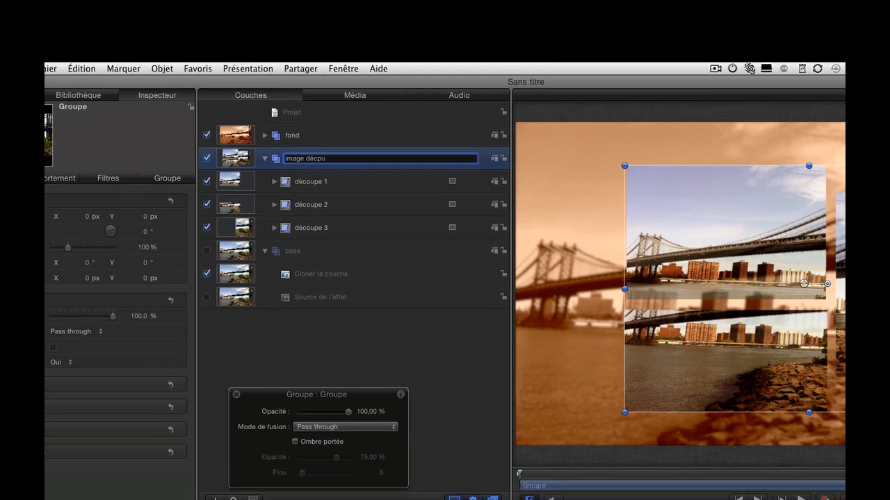
pyautogui.press('BackSpace')
pyautogui.press('BackSpace')
pyautogui.write('ou')
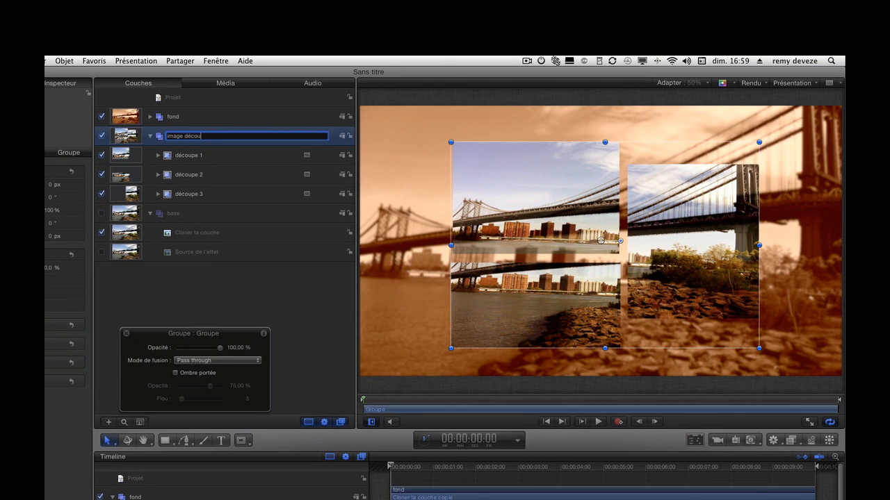
pyautogui.write('pée')
pyautogui.click(155, 133)
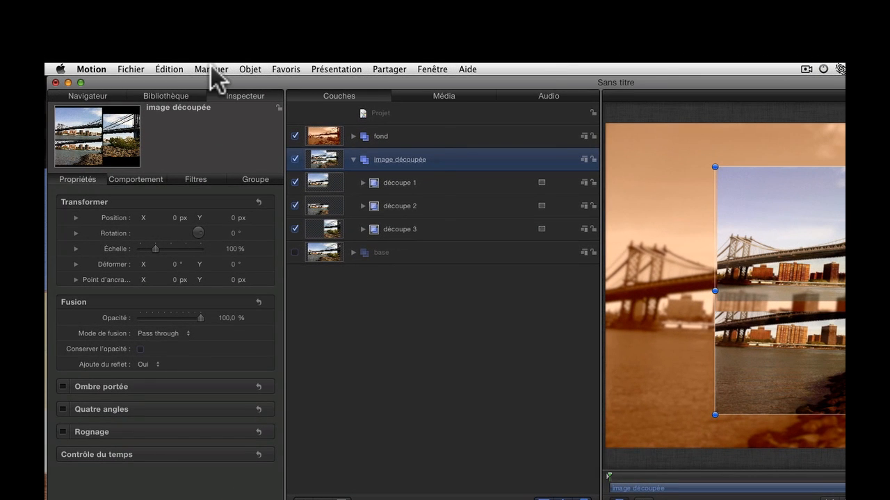
# Create a new rig (Habillage) and add a slider widget (Curseur) to it
pyautogui.click(250, 69)
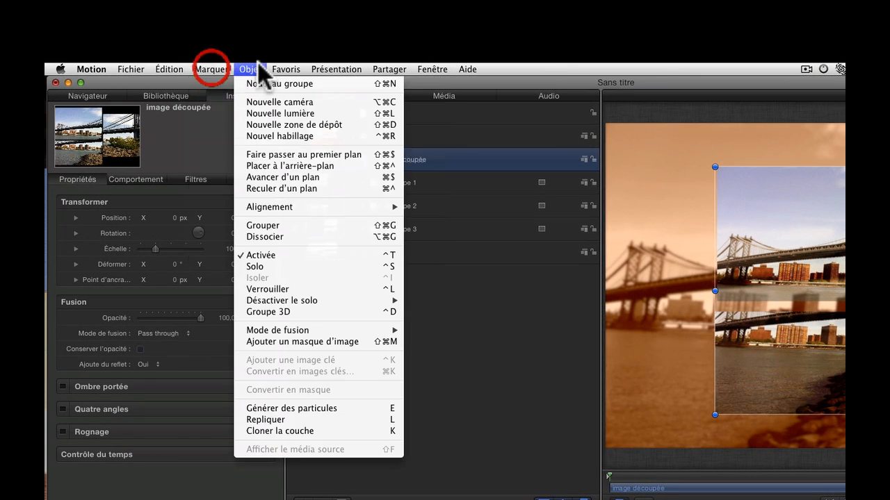
pyautogui.click(278, 136)
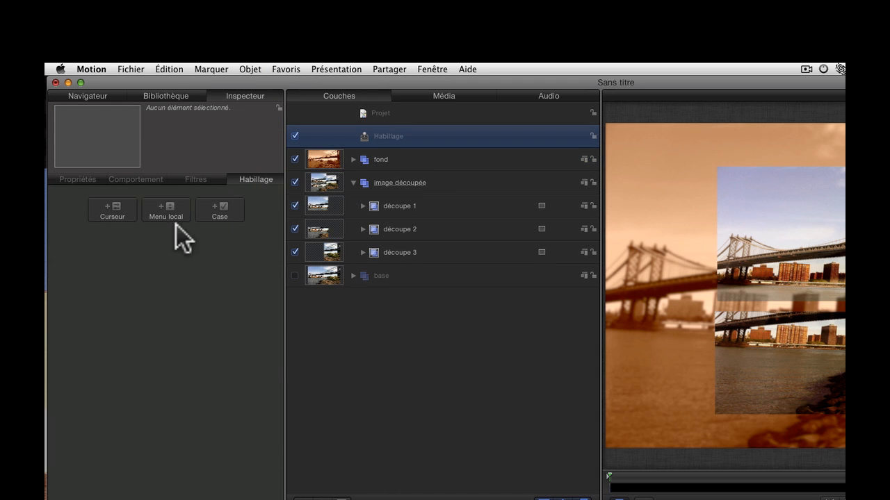
pyautogui.click(104, 215)
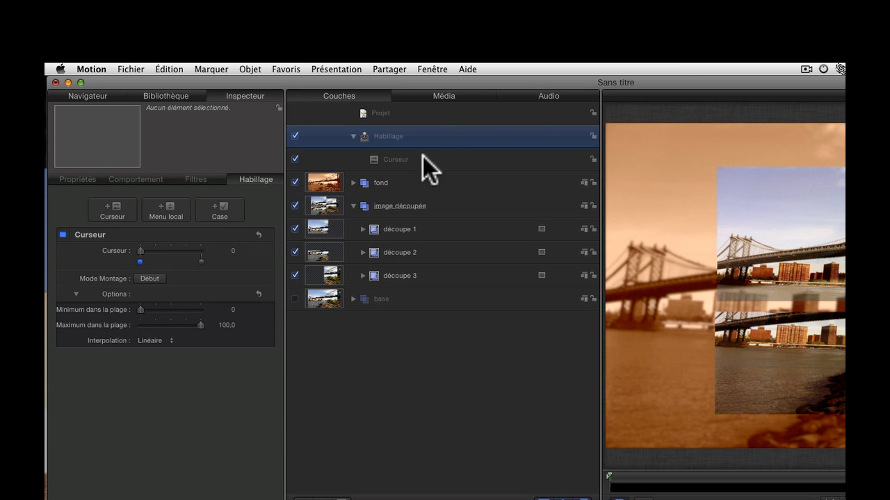
# Rename the rig's slider as intensité effet
pyautogui.click(404, 162)
pyautogui.click(405, 159)
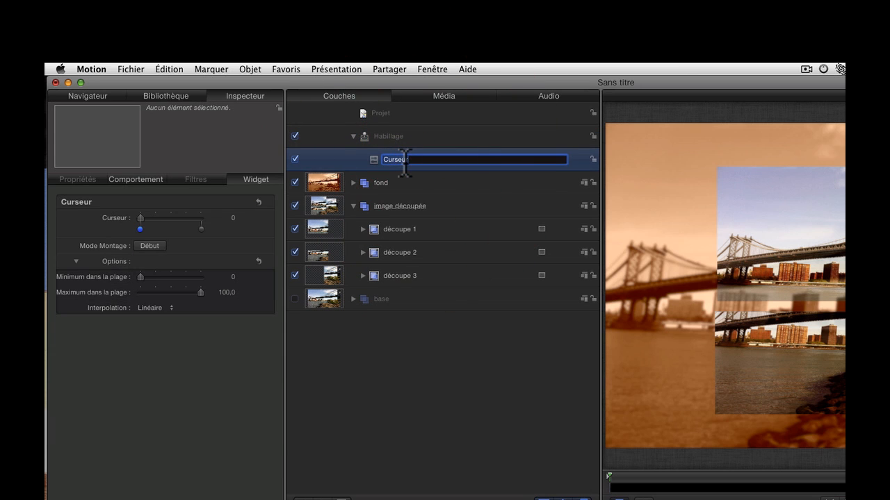
pyautogui.write('intensité effet')
pyautogui.press('Return')
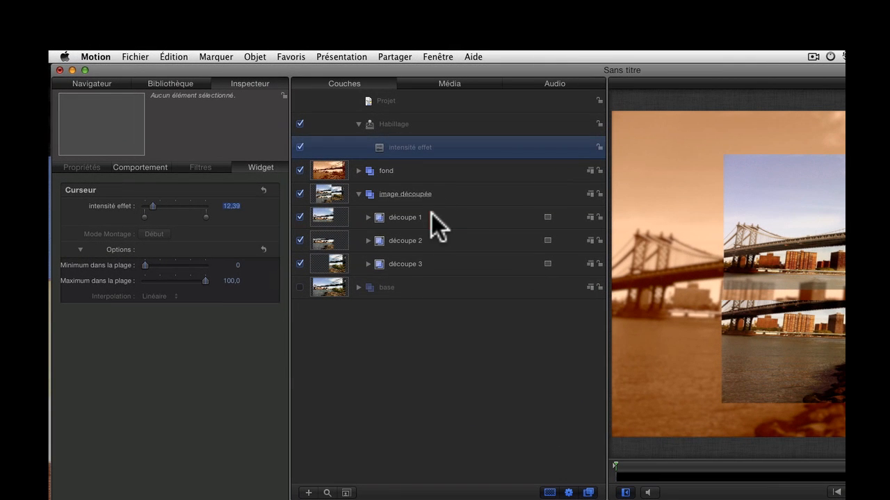
# Add the Position parameter of découpe 1 to the intensité effet slider of the existing rig
pyautogui.click(431, 215)
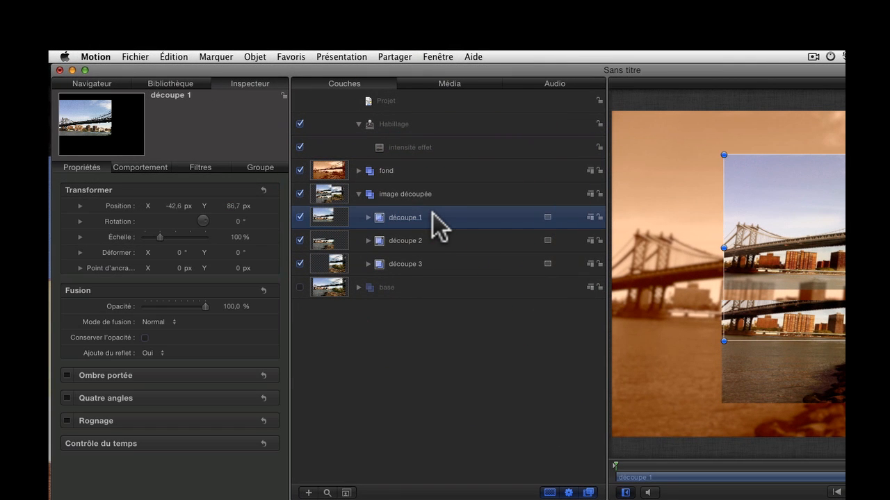
pyautogui.rightClick(114, 207)
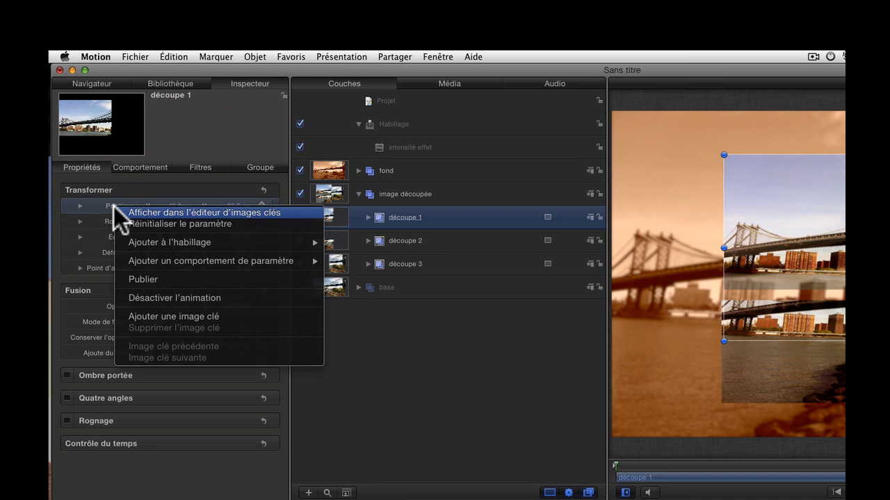
pyautogui.moveTo(196, 241)
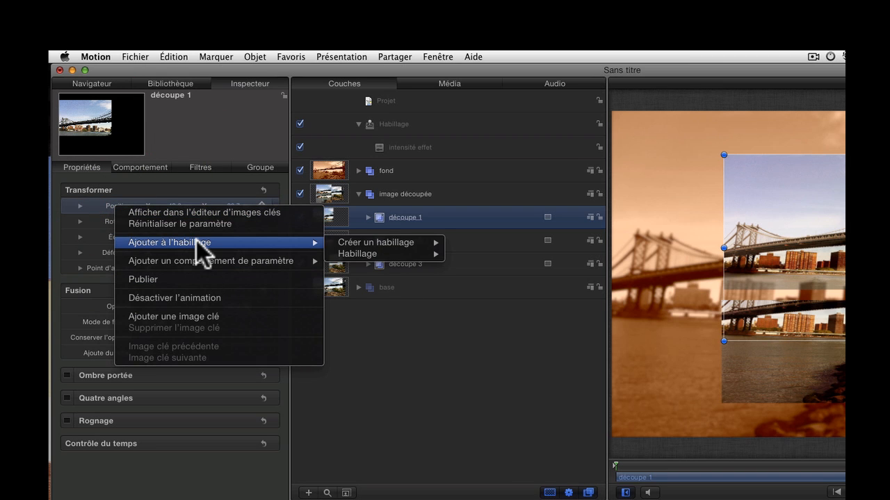
pyautogui.moveTo(358, 253)
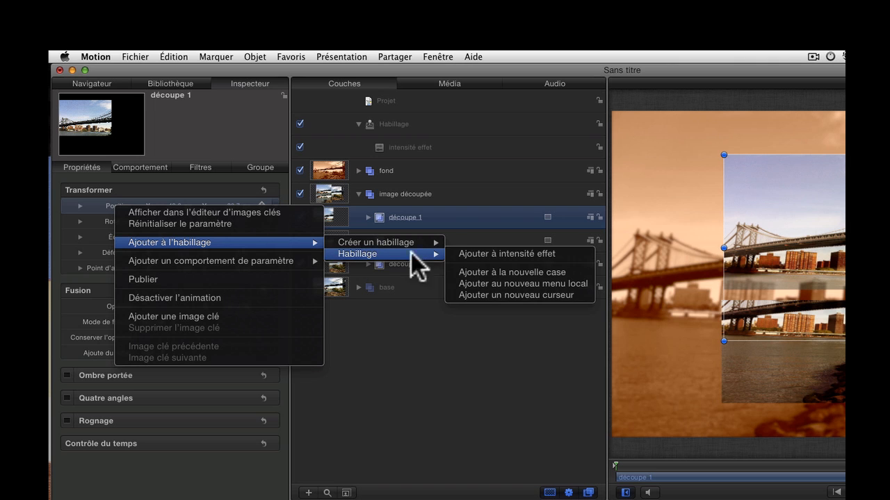
pyautogui.click(519, 255)
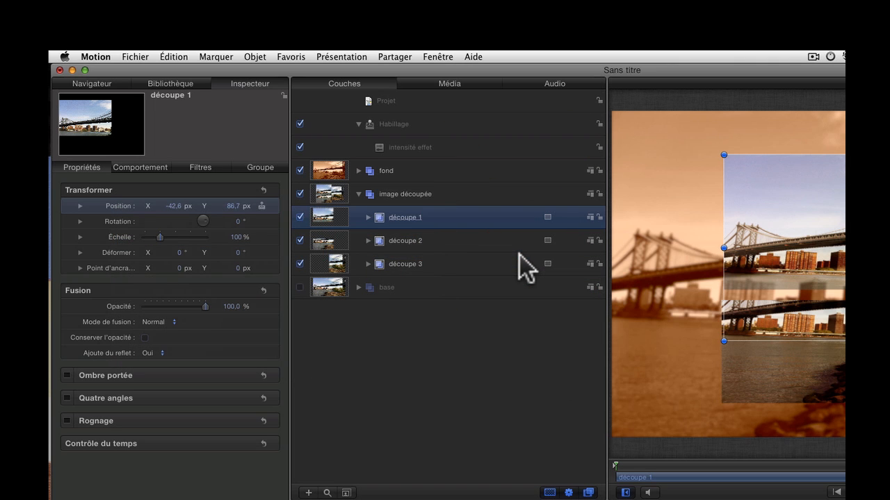
# Set the intensité effet slider to 100 and move découpe 1 to about X -91 px, Y 99 px for that state
pyautogui.click(428, 149)
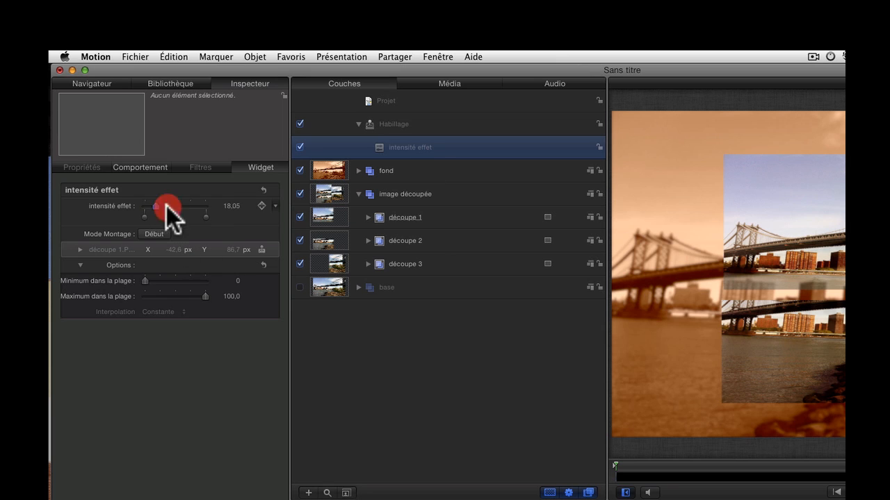
pyautogui.moveTo(166, 206); pyautogui.dragTo(221, 203)
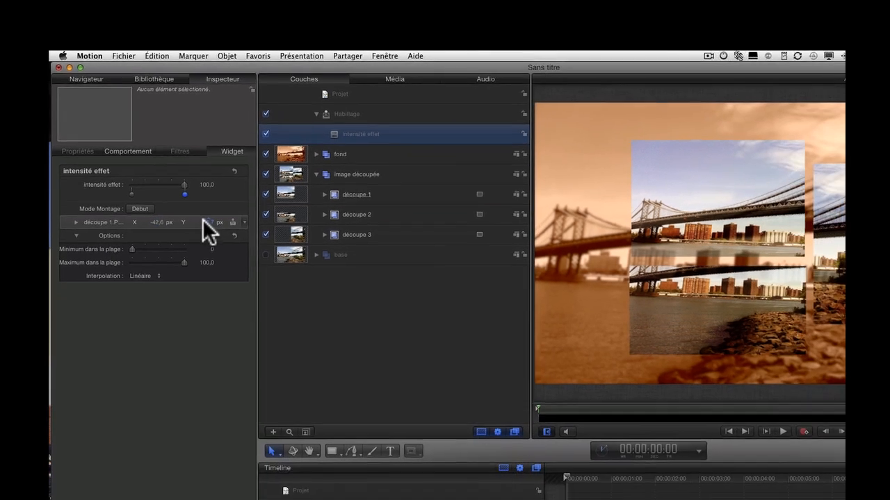
pyautogui.click(235, 249)
pyautogui.moveTo(199, 214); pyautogui.dragTo(152, 215)
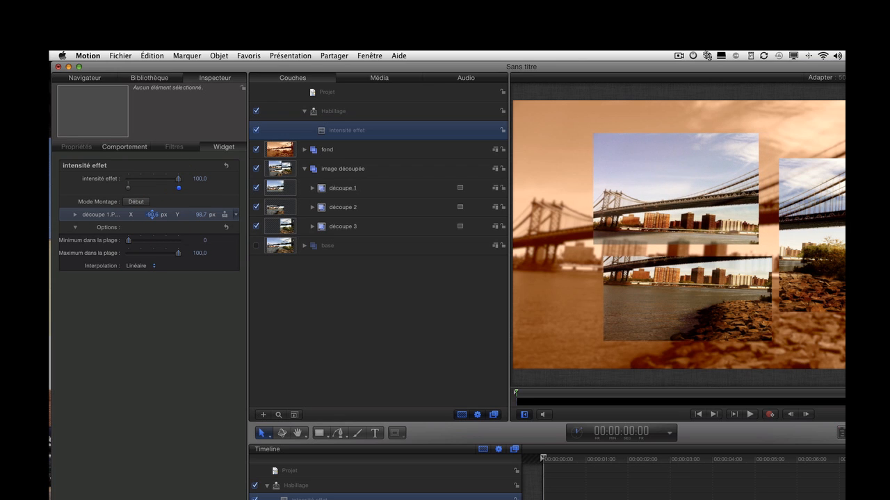
# Try an intermediate slider snapshot at about 48 with découpe 1 at about X -40 px, Y 108 px, and remove it
pyautogui.moveTo(177, 177); pyautogui.dragTo(153, 185)
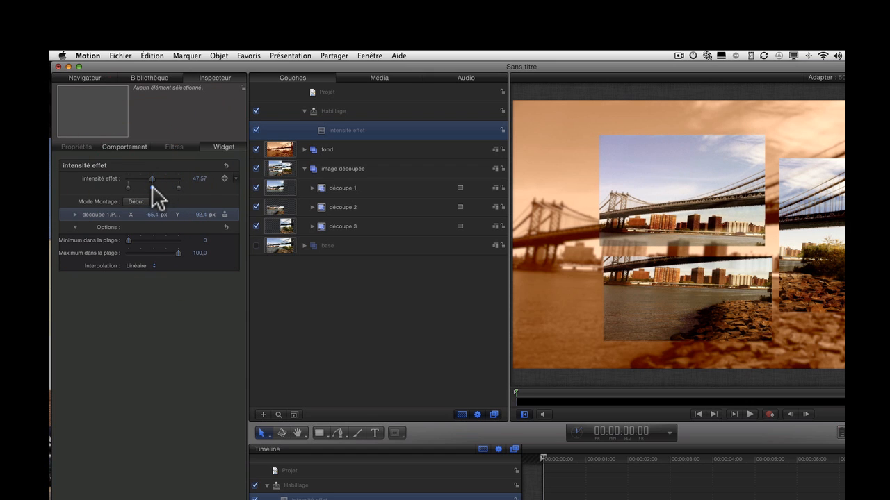
pyautogui.moveTo(150, 214); pyautogui.dragTo(200, 214)
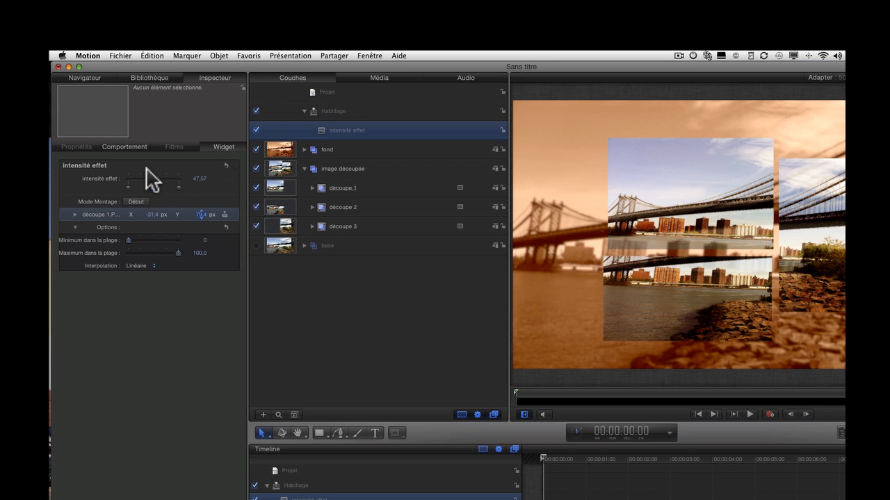
pyautogui.moveTo(152, 179); pyautogui.dragTo(163, 199)
pyautogui.click(152, 214)
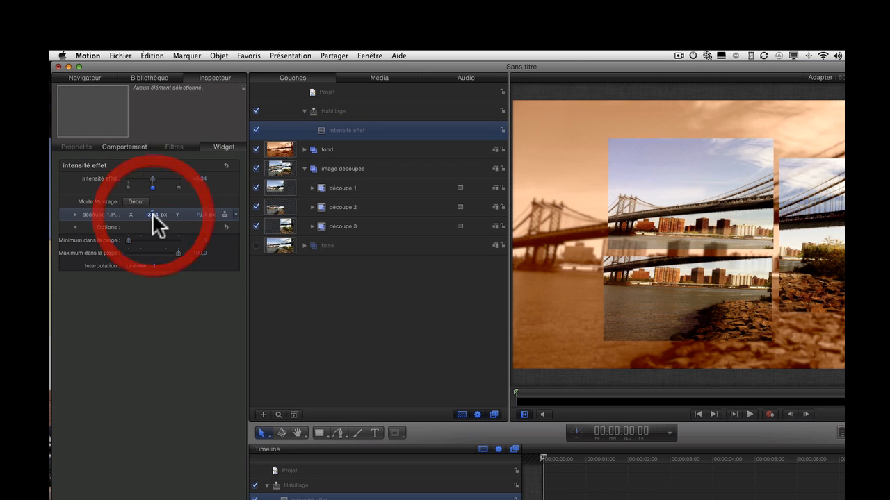
pyautogui.click(201, 215)
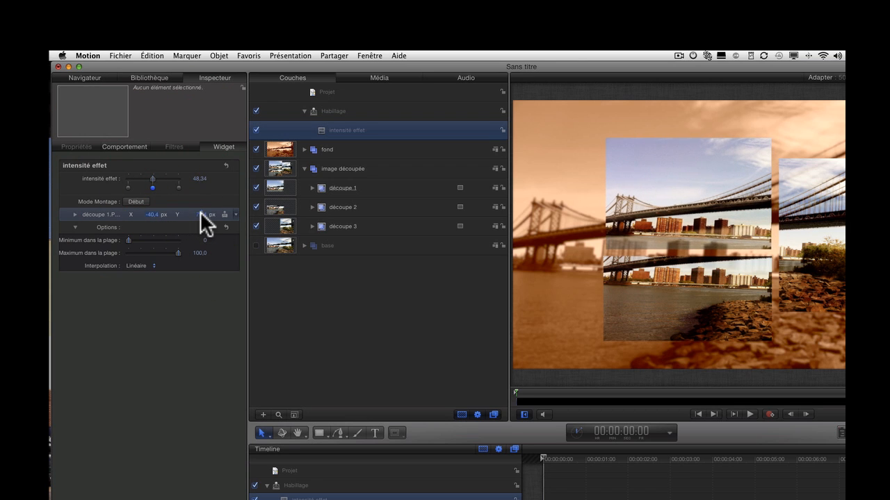
pyautogui.moveTo(201, 214); pyautogui.dragTo(200, 214)
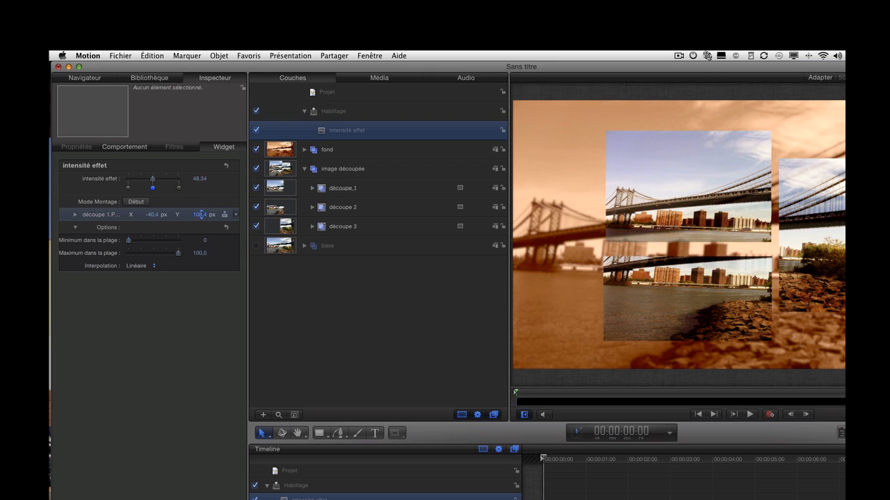
pyautogui.moveTo(152, 176); pyautogui.dragTo(157, 253)
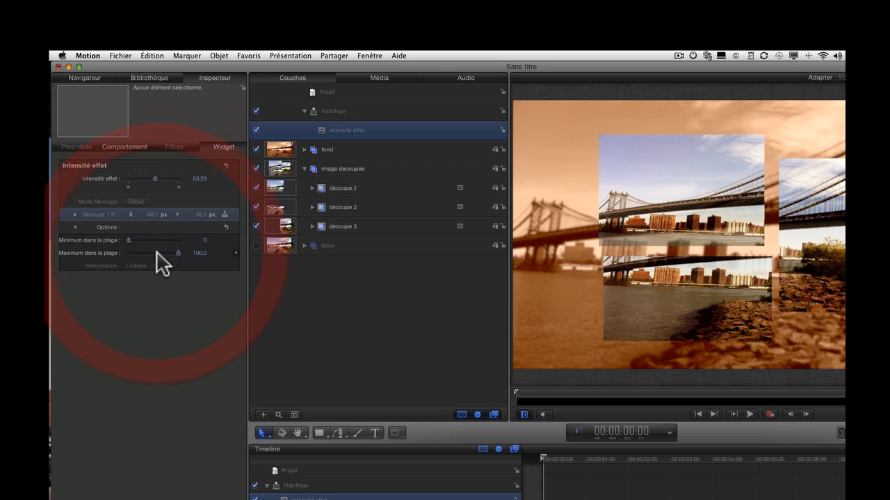
# Return the intensité effet slider to 0 and show the base group as a position reference
pyautogui.moveTo(146, 183); pyautogui.dragTo(123, 178)
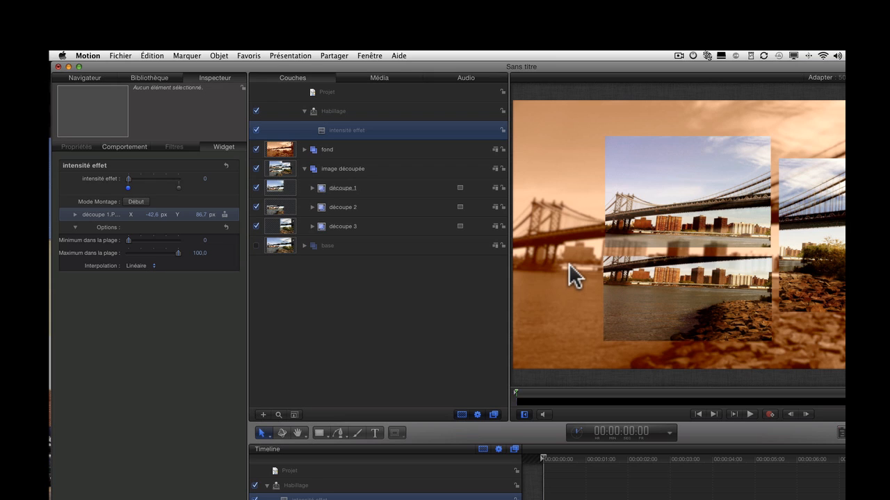
pyautogui.click(255, 245)
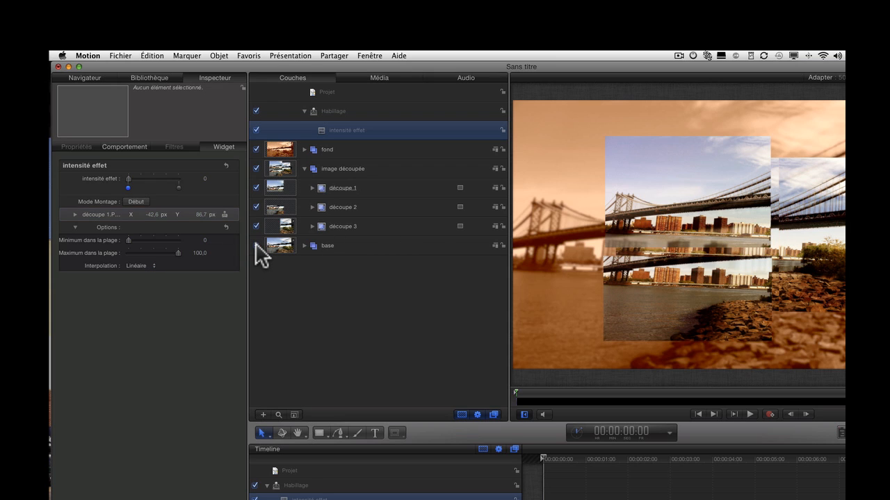
pyautogui.click(256, 245)
pyautogui.click(256, 246)
# Position découpe 1 at X 0 px, Y -3 px for the slider's 0 state, matching the base image, and hide the base group
pyautogui.moveTo(156, 213)
pyautogui.mouseDown()
pyautogui.moveTo(166, 213)
pyautogui.moveTo(148, 215)
pyautogui.mouseUp()
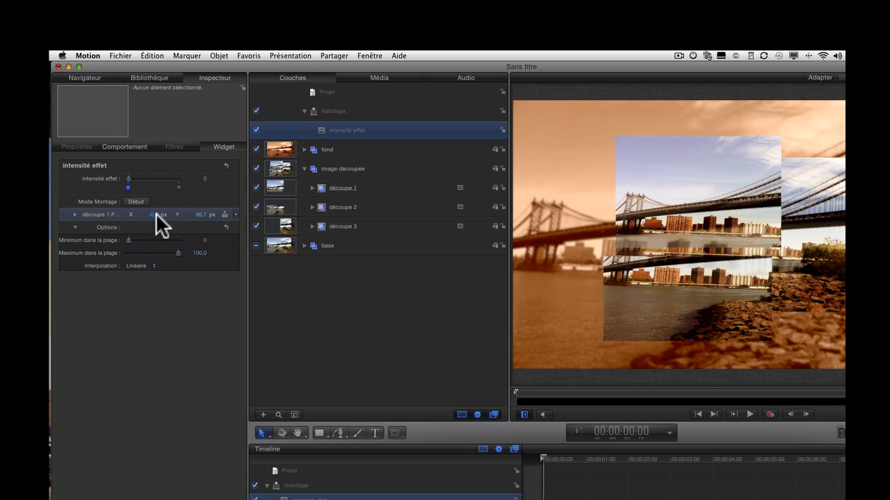
pyautogui.click(157, 214)
pyautogui.write('0')
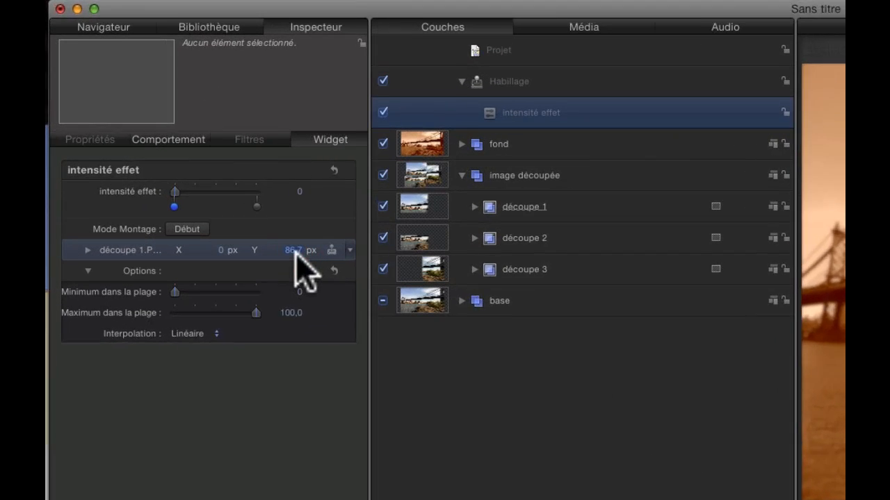
pyautogui.click(197, 214)
pyautogui.write('0')
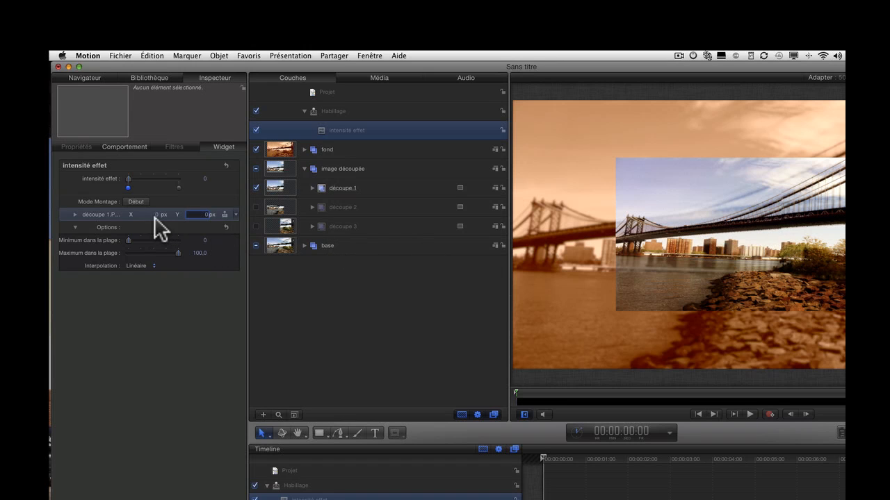
pyautogui.moveTo(127, 177); pyautogui.dragTo(81, 181)
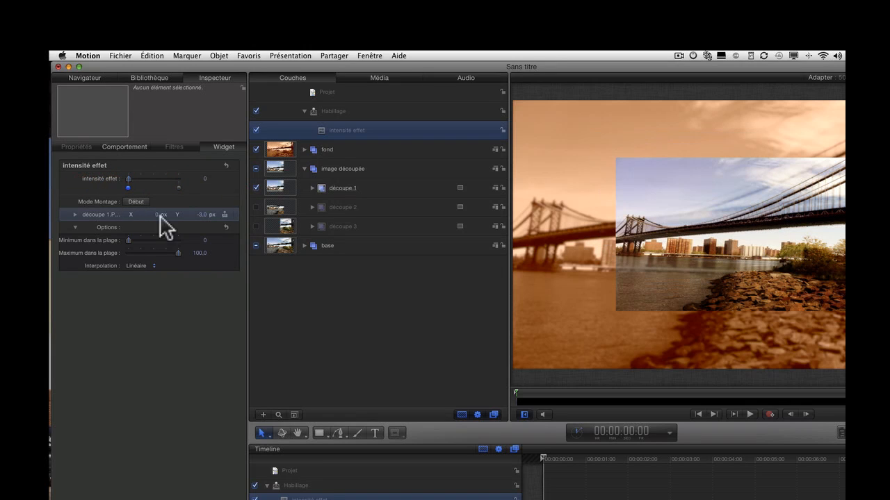
pyautogui.click(255, 246)
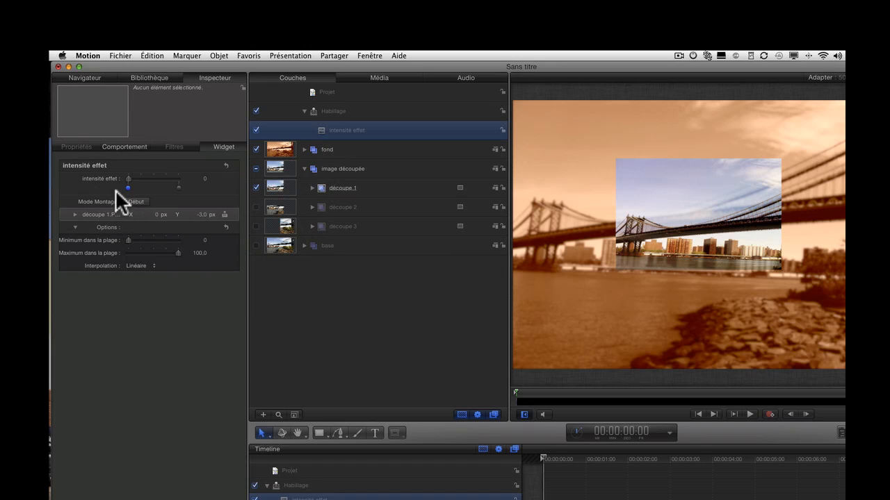
# Check how découpe 1 moves with the intensité effet slider and return the slider to 0
pyautogui.click(134, 178)
pyautogui.moveTo(134, 178); pyautogui.dragTo(93, 179)
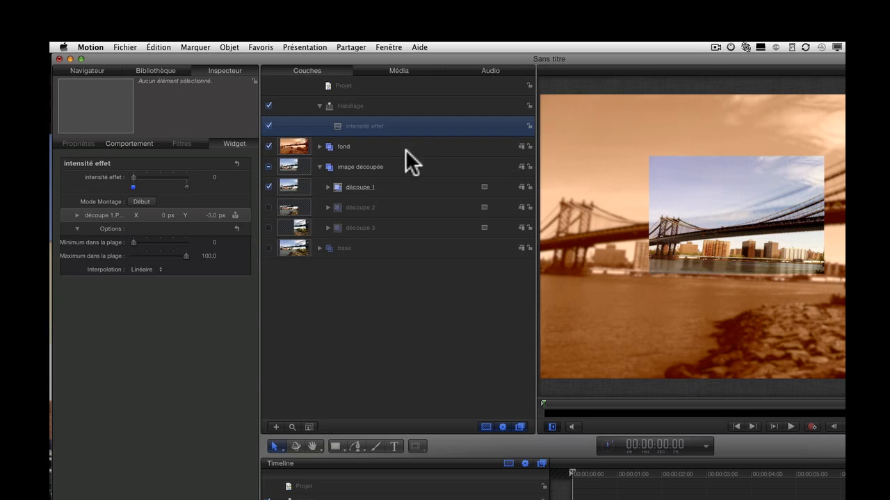
pyautogui.moveTo(134, 173); pyautogui.dragTo(101, 184)
# Record the slider's 0 state with the Flou gaussien and Sépia amounts of the fond group's clone layer set to 0
pyautogui.click(144, 202)
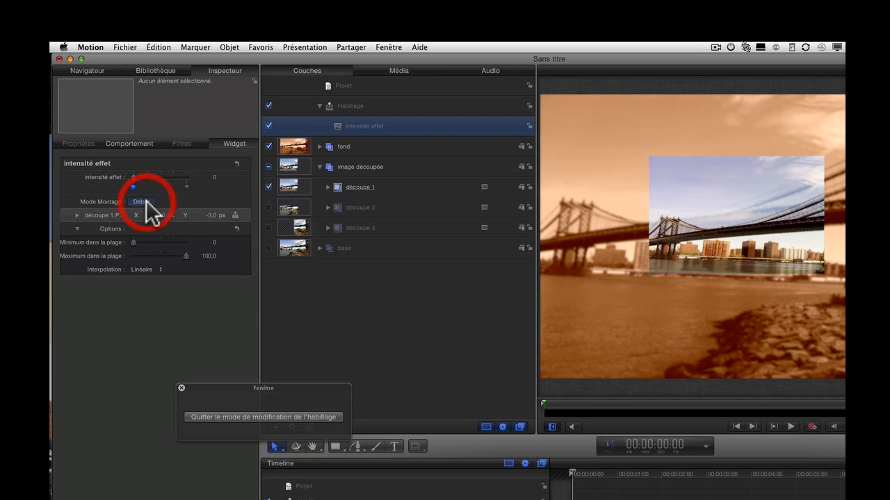
pyautogui.moveTo(279, 383); pyautogui.dragTo(132, 499)
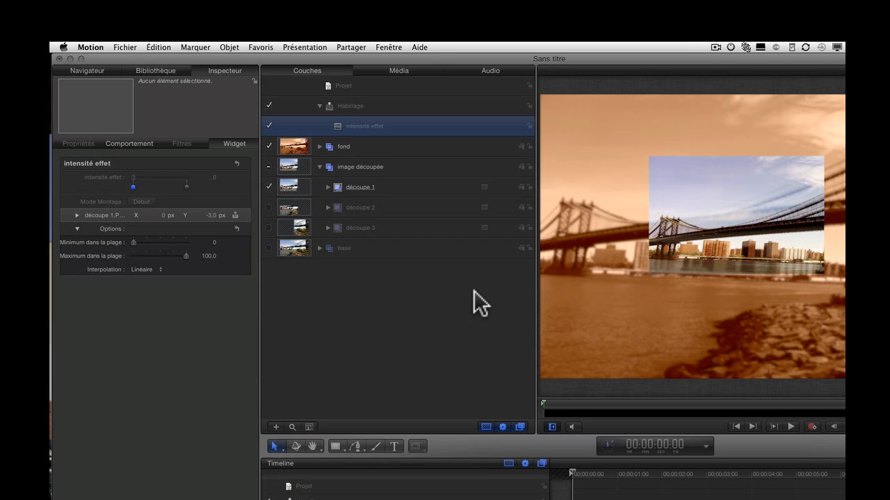
pyautogui.click(342, 147)
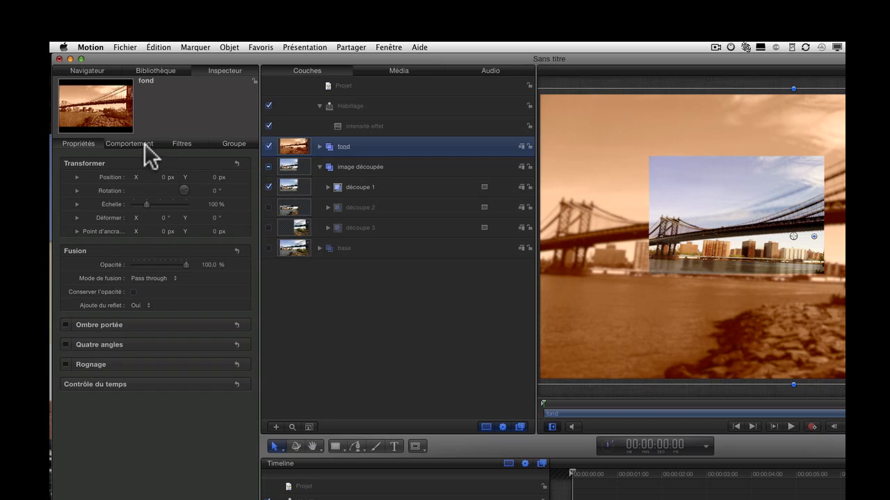
pyautogui.click(186, 145)
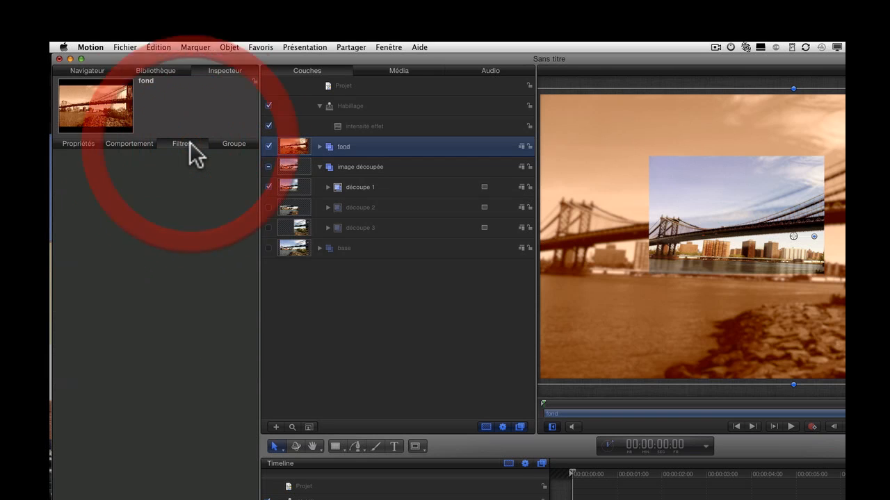
pyautogui.click(319, 148)
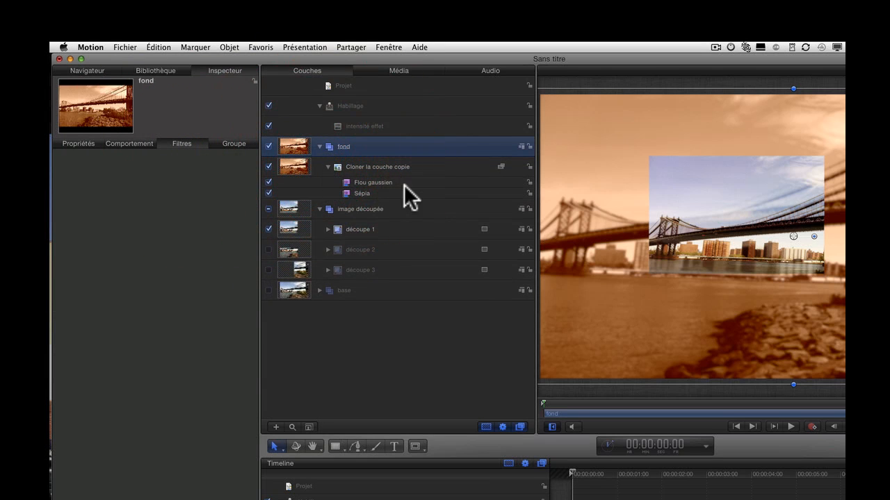
pyautogui.click(358, 191)
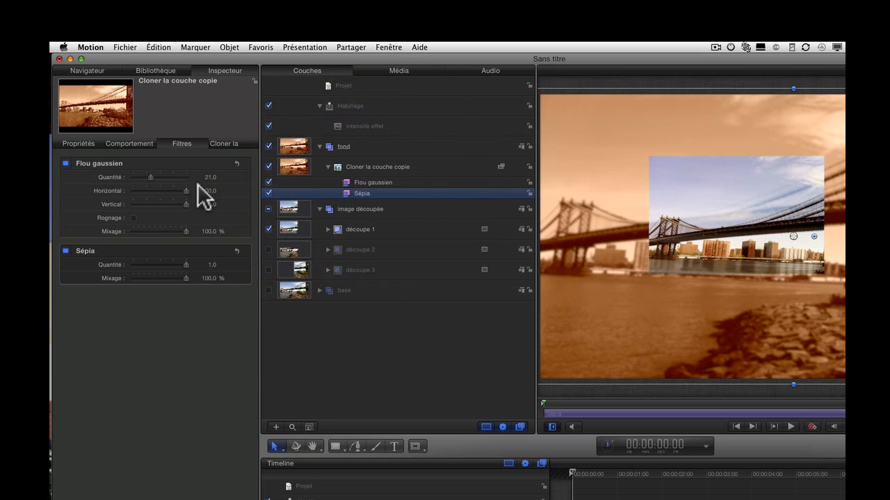
pyautogui.moveTo(151, 177); pyautogui.dragTo(123, 174)
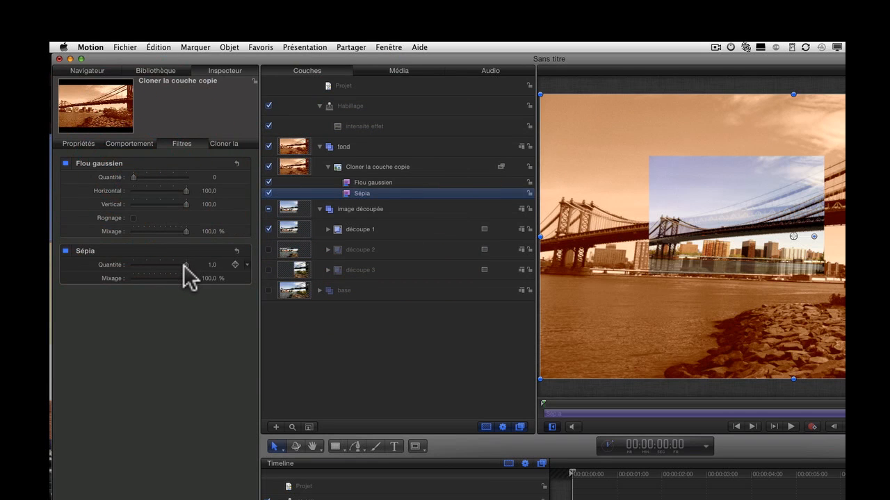
pyautogui.moveTo(186, 262); pyautogui.dragTo(64, 262)
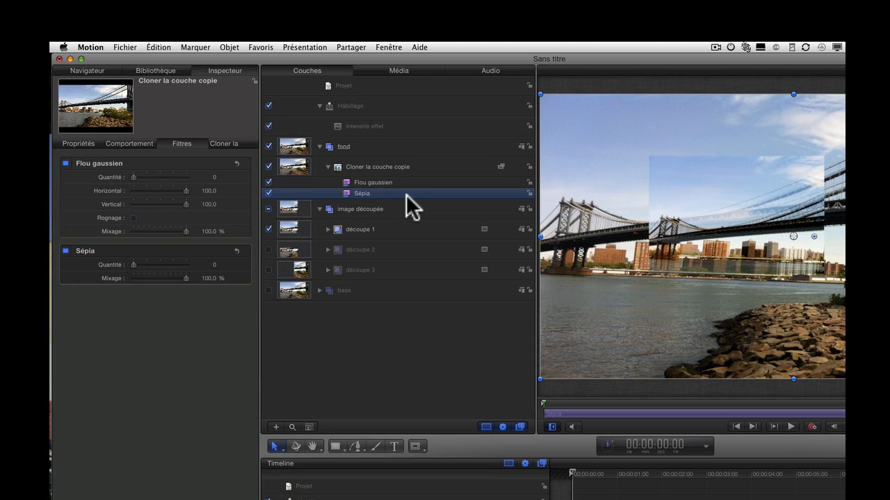
# Display découpe 1's transform properties and make découpe 2 and découpe 3 visible in the image découpée group
pyautogui.click(366, 209)
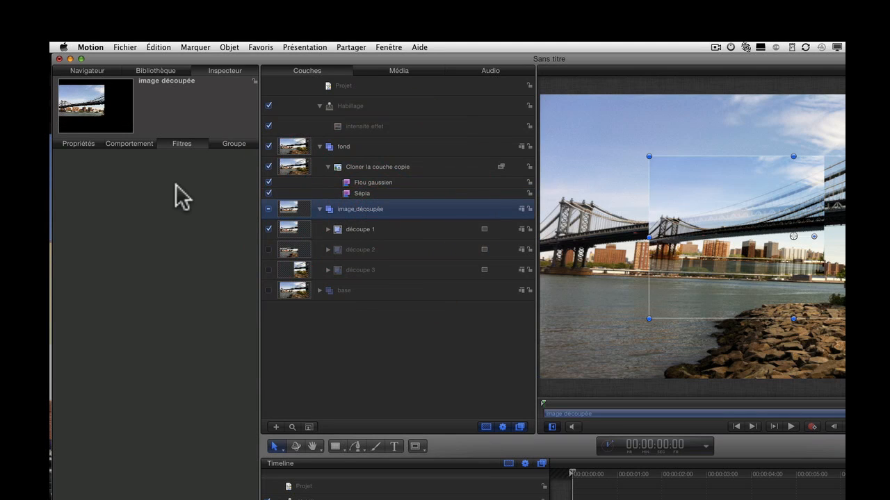
pyautogui.click(328, 229)
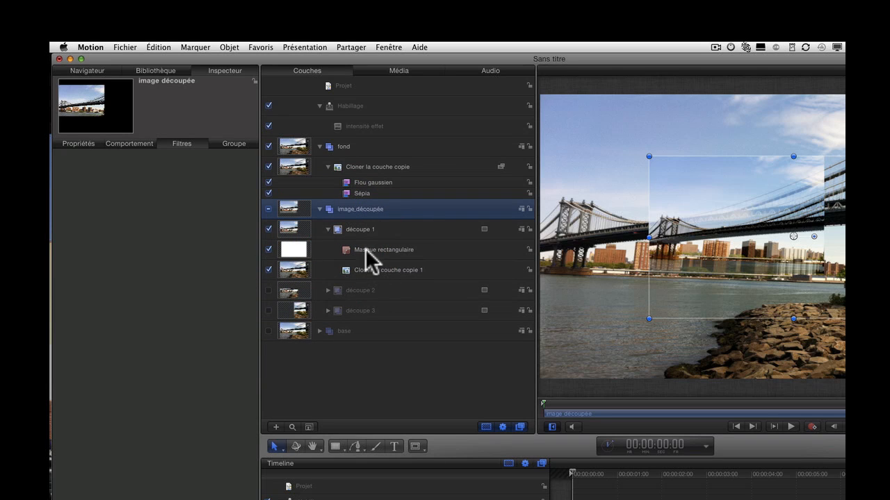
pyautogui.click(373, 230)
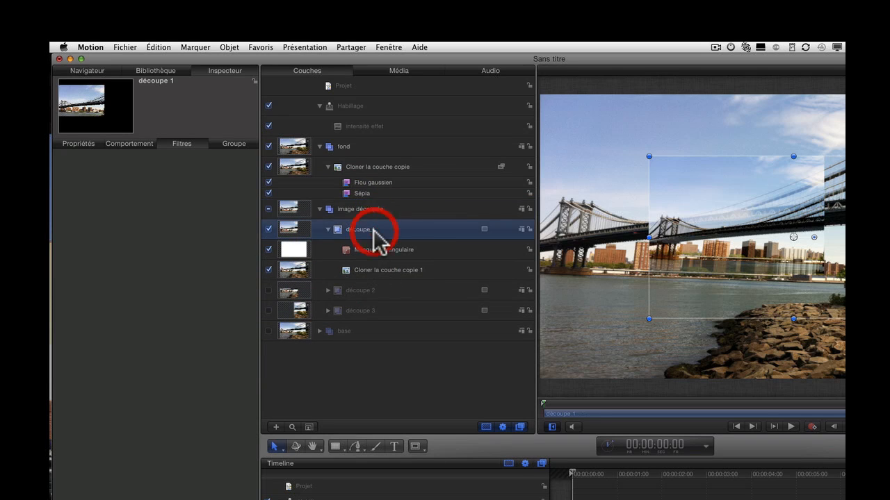
pyautogui.click(79, 144)
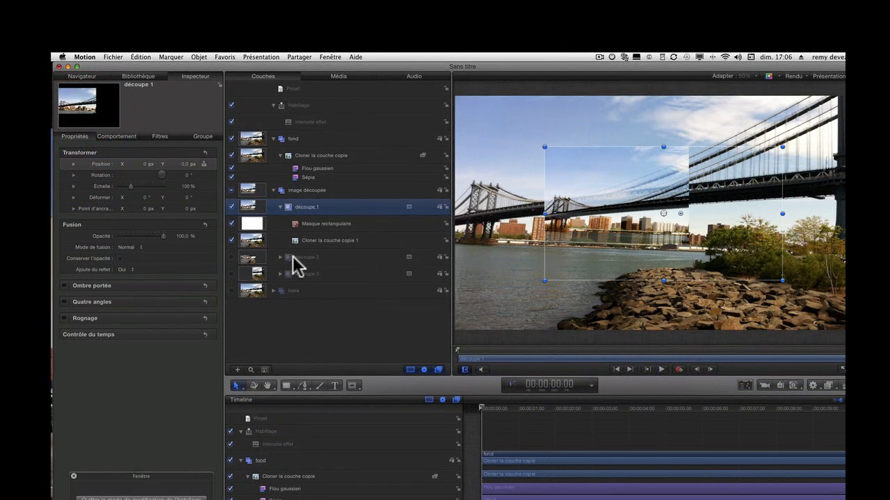
pyautogui.click(231, 258)
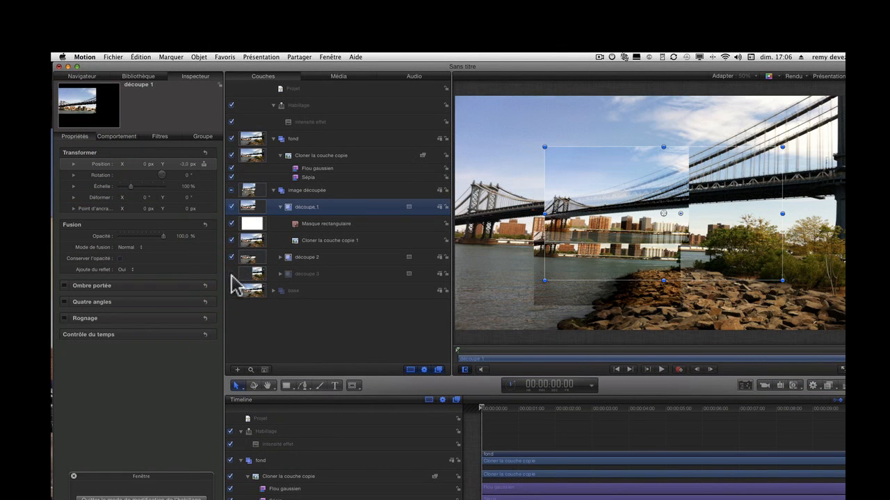
pyautogui.click(232, 274)
# Reset the transforms of découpe 2 and découpe 3 so both sit at X 0 px, Y 0 px
pyautogui.click(300, 256)
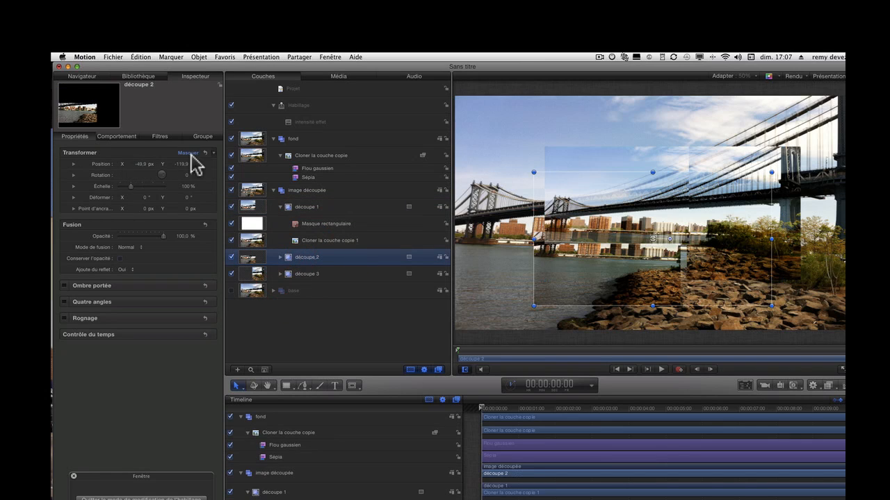
pyautogui.moveTo(202, 150)
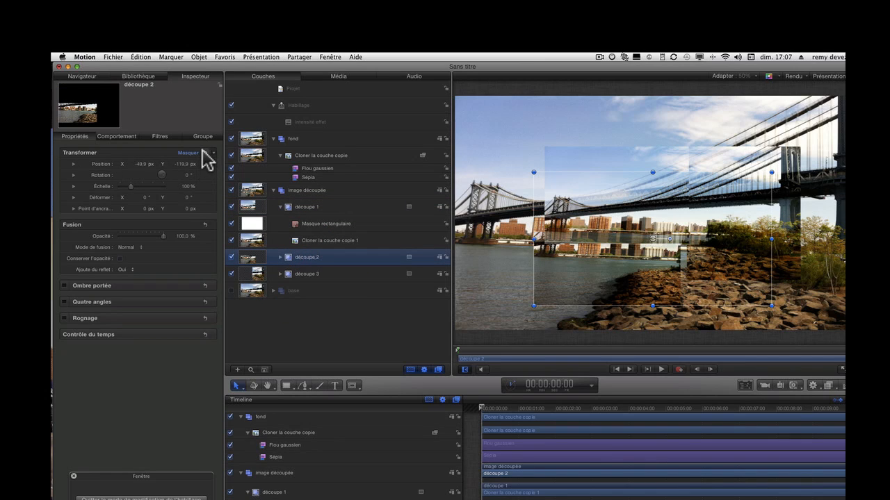
pyautogui.click(204, 153)
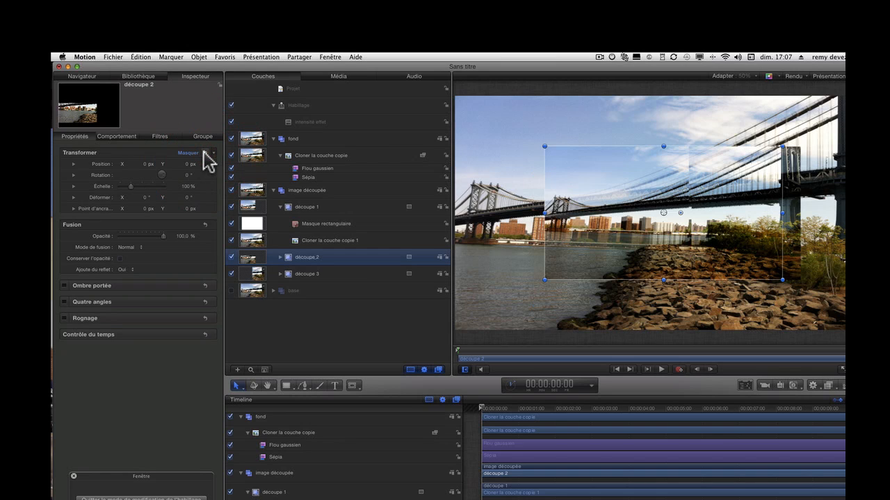
pyautogui.click(311, 273)
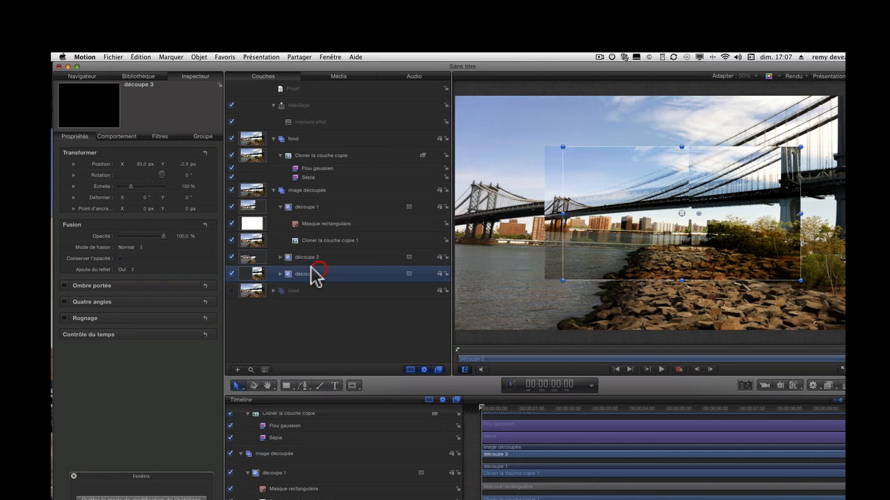
pyautogui.click(206, 152)
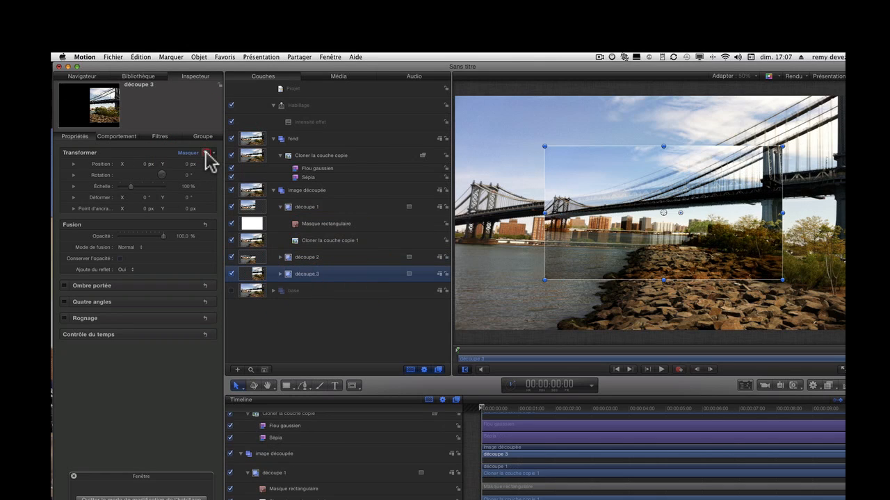
# Collapse découpe 1 and scale the image découpée group to 175% so it fills the frame
pyautogui.click(280, 207)
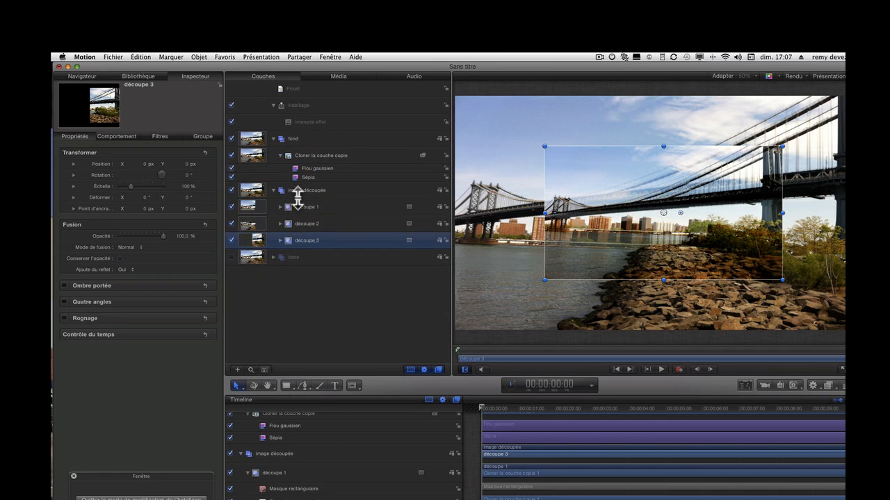
pyautogui.click(300, 192)
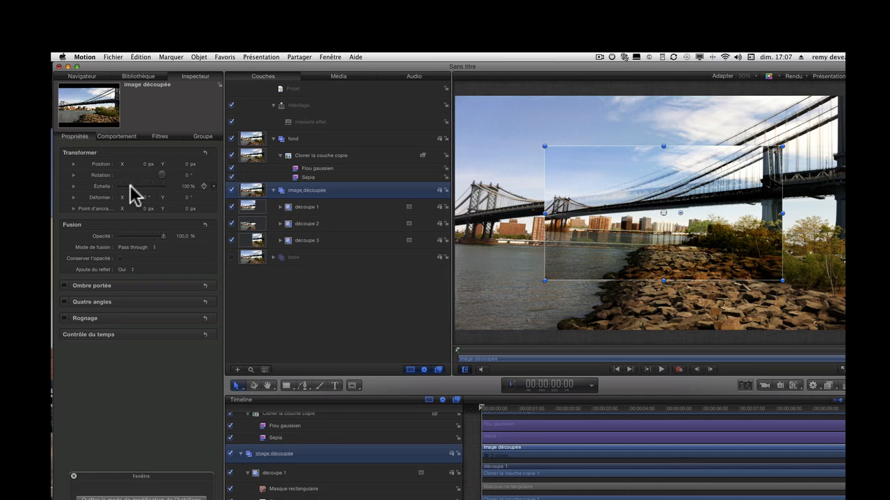
pyautogui.moveTo(129, 186); pyautogui.dragTo(138, 185)
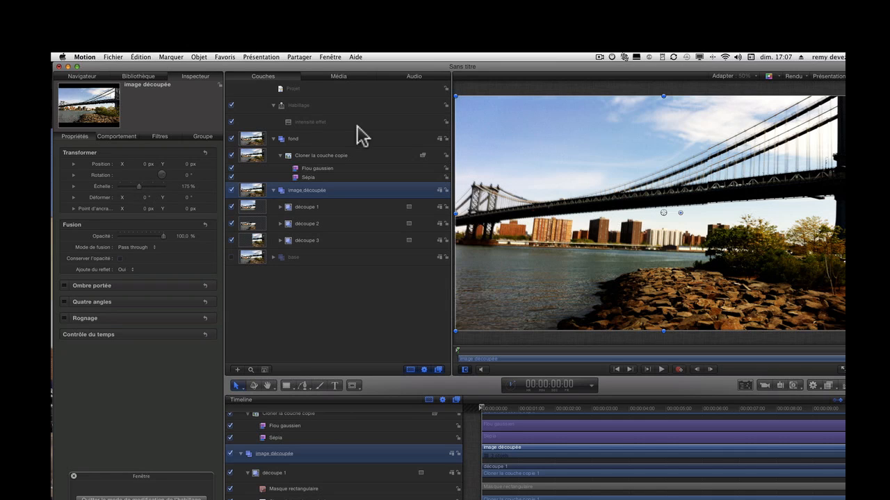
# Leave rig edit mode and test the intensité effet slider, returning it to 0
pyautogui.click(341, 123)
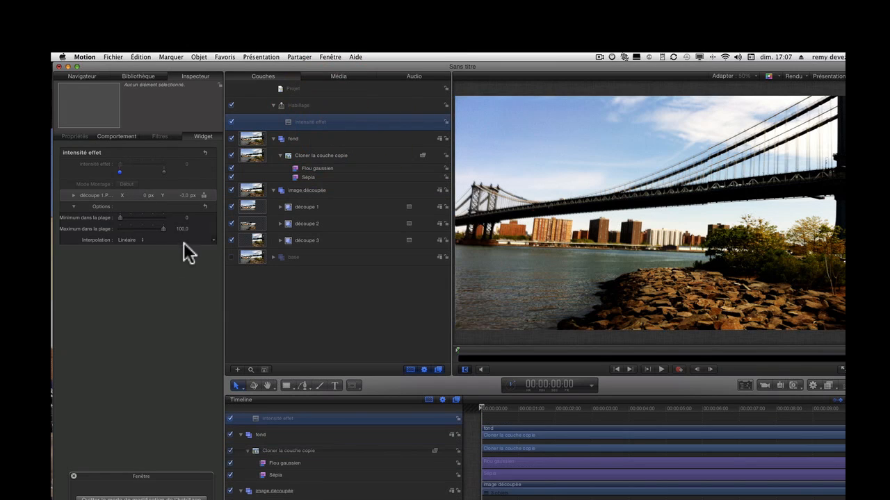
pyautogui.moveTo(169, 482); pyautogui.dragTo(332, 303)
pyautogui.click(314, 306)
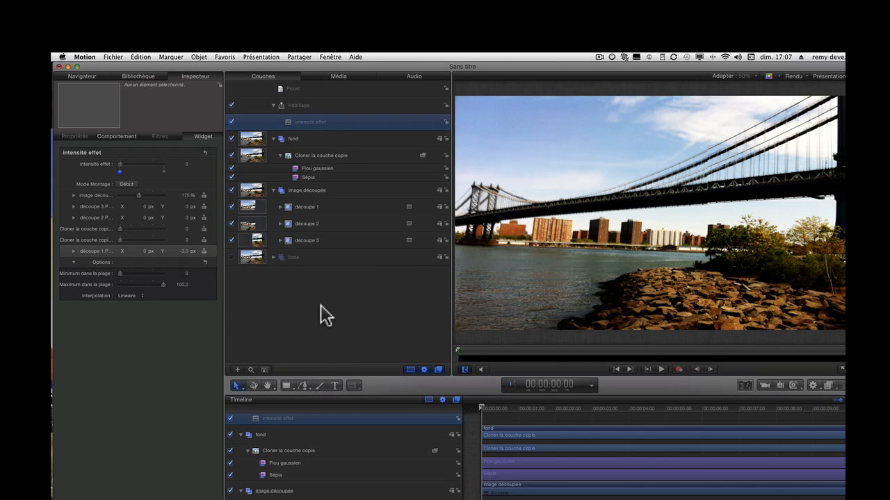
pyautogui.moveTo(120, 164)
pyautogui.mouseDown()
pyautogui.moveTo(174, 170)
pyautogui.moveTo(93, 169)
pyautogui.moveTo(199, 173)
pyautogui.moveTo(91, 170)
pyautogui.mouseUp()
pyautogui.click(118, 164)
# Correct découpe 1's Y position to 0 px in the slider's start state and leave rig edit mode
pyautogui.click(127, 184)
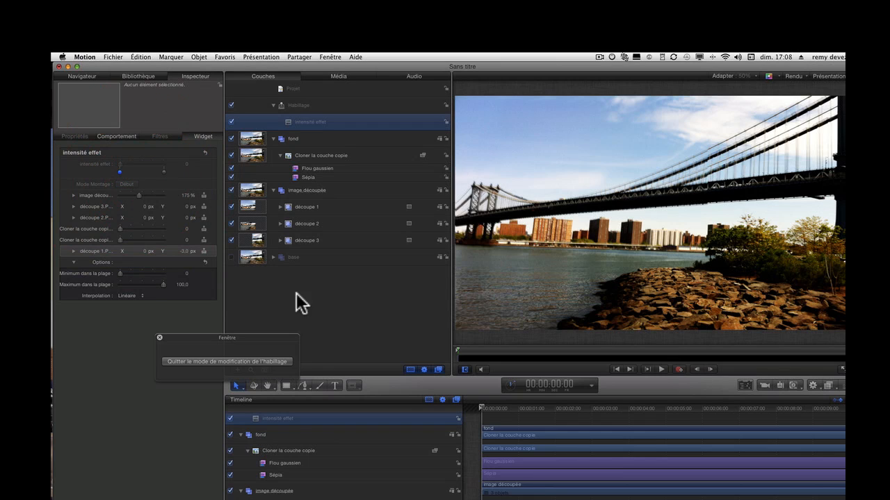
pyautogui.click(306, 207)
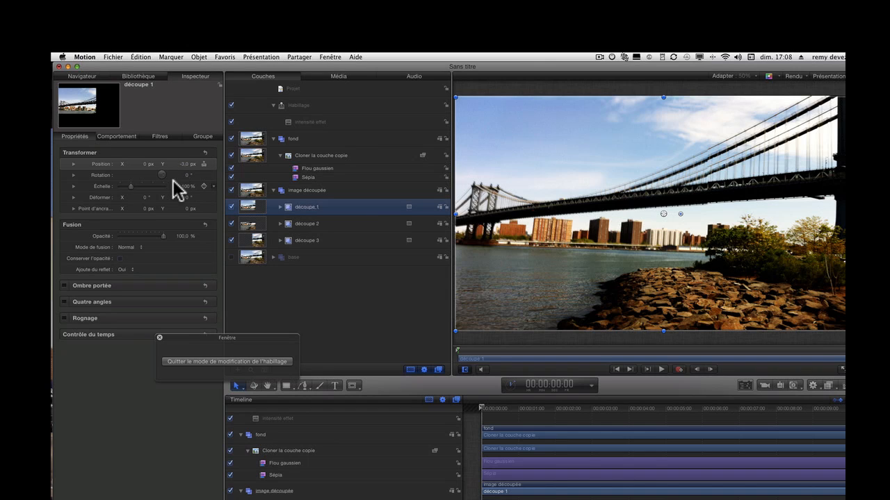
pyautogui.click(184, 164)
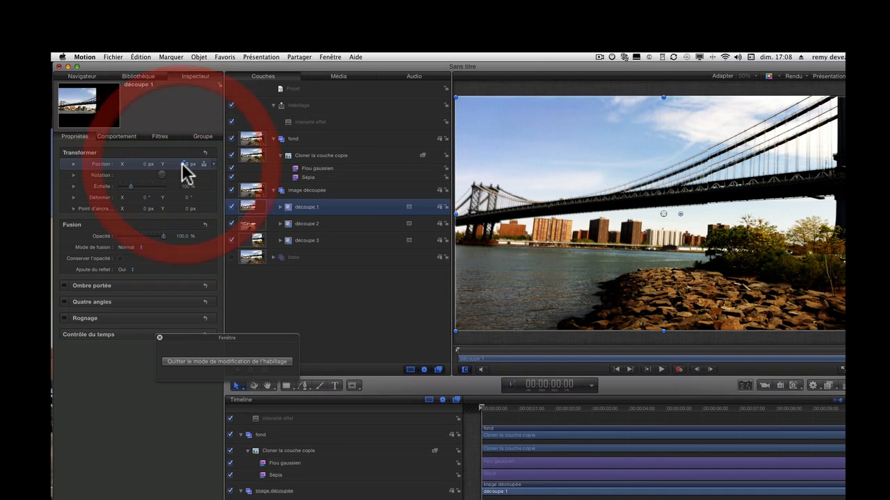
pyautogui.press('Return')
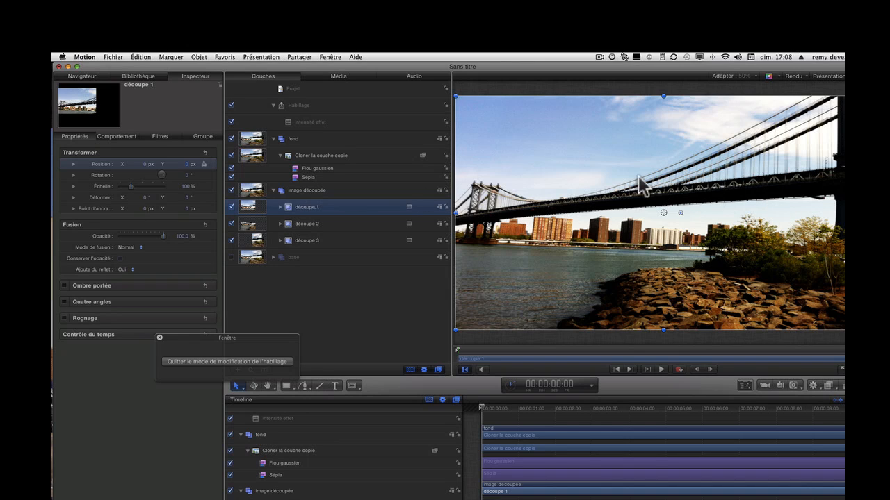
pyautogui.click(249, 362)
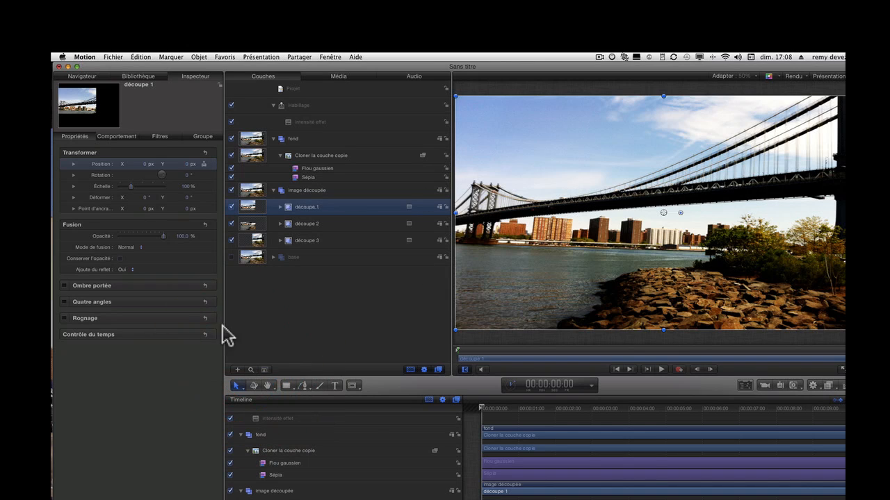
# Recheck the intensité effet slider, return it to 0 and publish its parameter
pyautogui.click(320, 122)
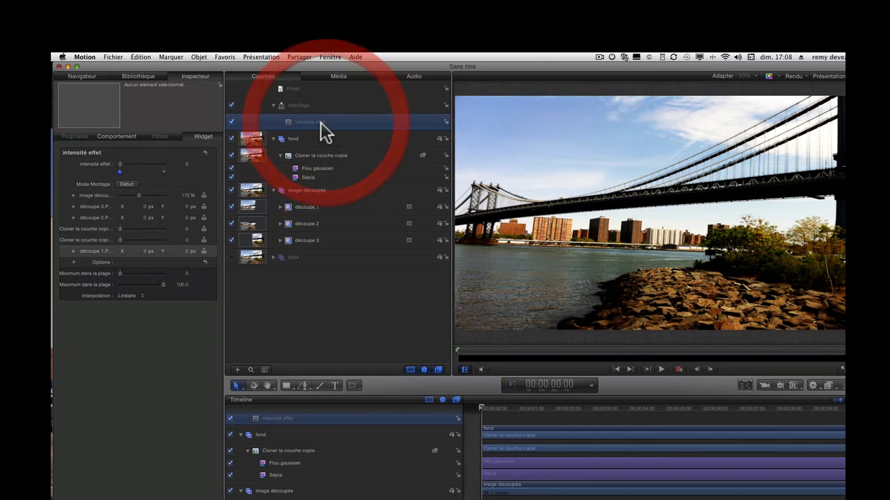
pyautogui.moveTo(120, 164); pyautogui.dragTo(53, 171)
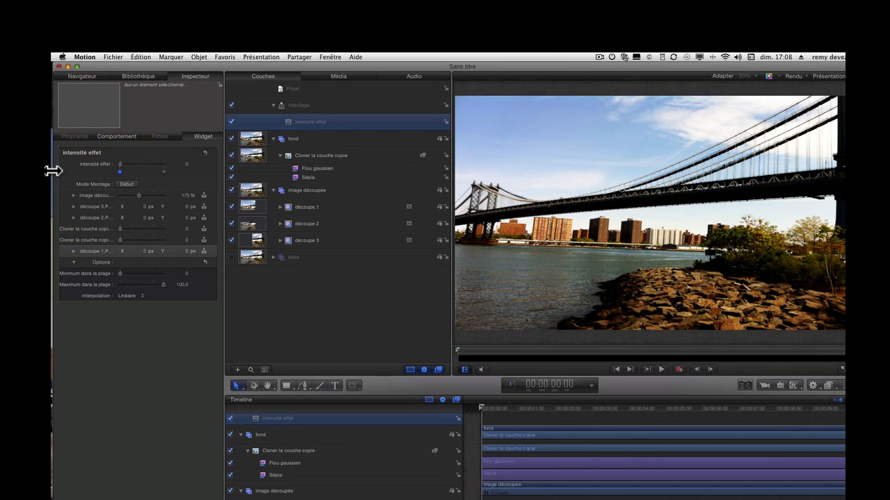
pyautogui.rightClick(91, 163)
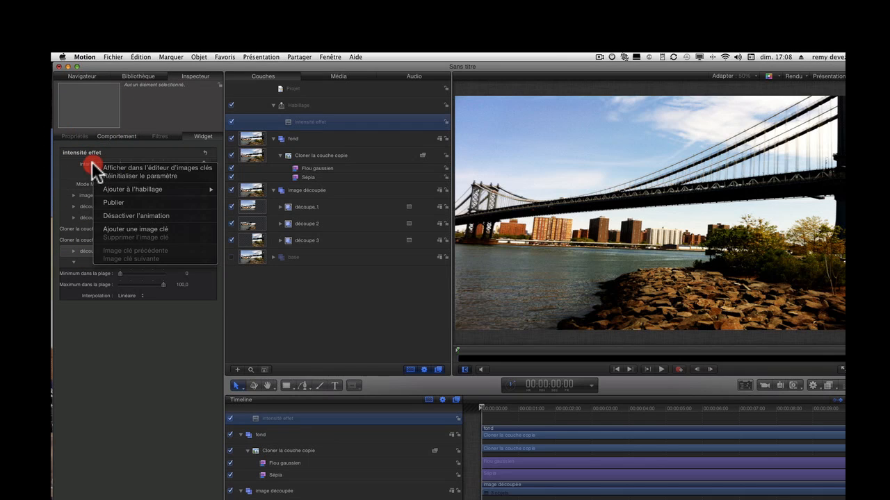
pyautogui.click(109, 198)
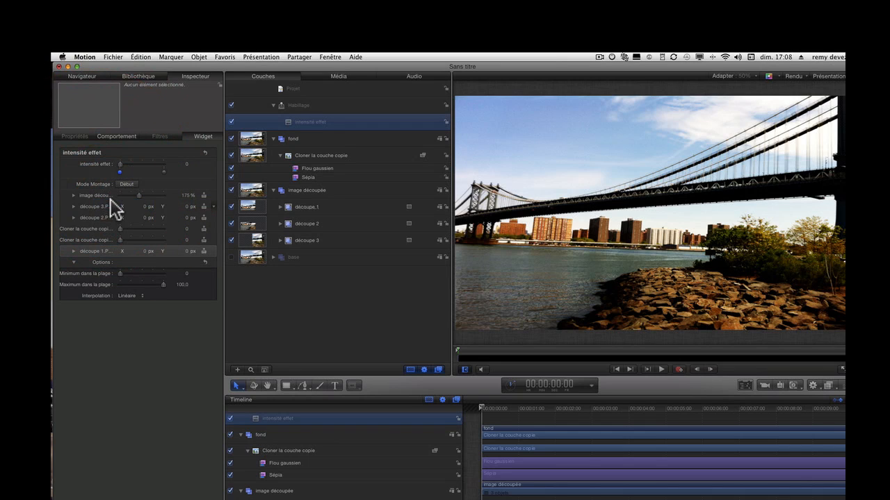